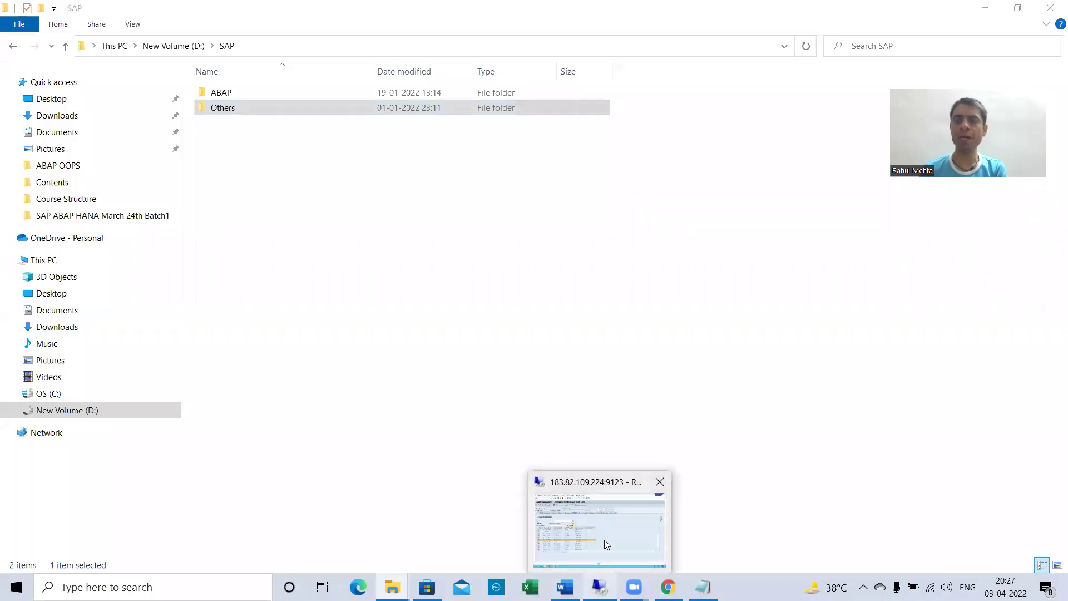
# - Switch from File Explorer to the Remote Desktop SAP debugger showing the LT_VBAK contents
pyautogui.click(605, 541)
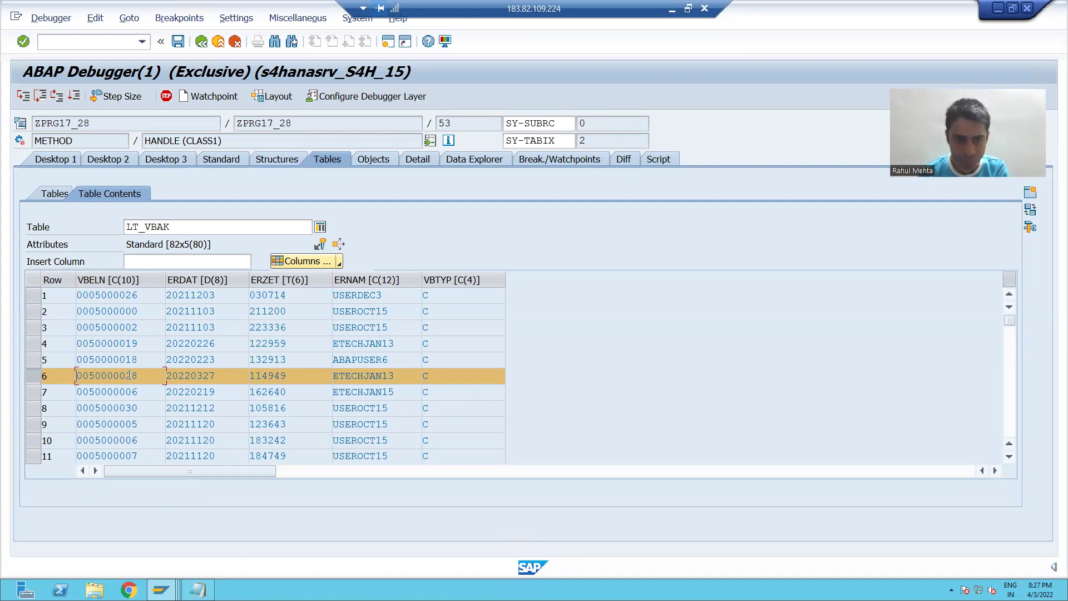
# - Add ls_vbak to the Variables 1 watch list on Desktop 3 to see its initial value
pyautogui.moveTo(144, 374); pyautogui.dragTo(72, 374)
pyautogui.click(107, 374)
pyautogui.click(74, 374)
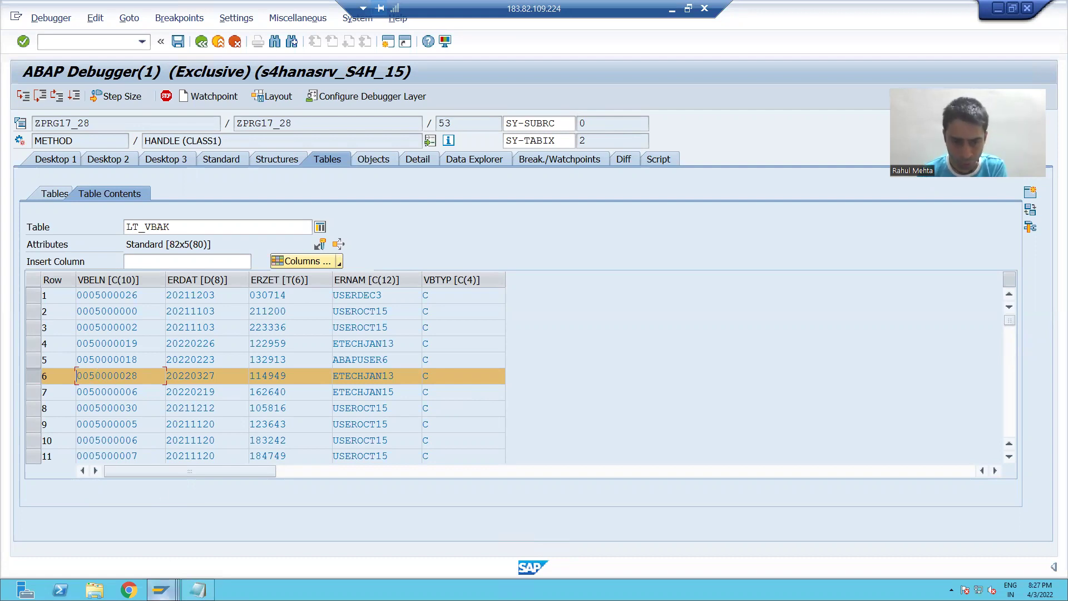
pyautogui.click(161, 591)
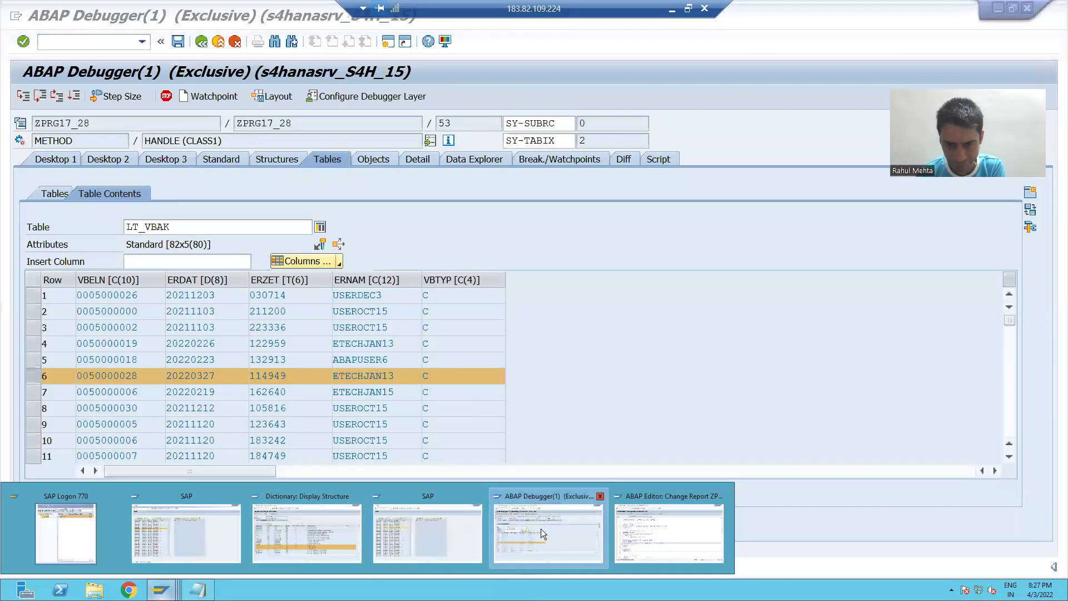
pyautogui.click(547, 530)
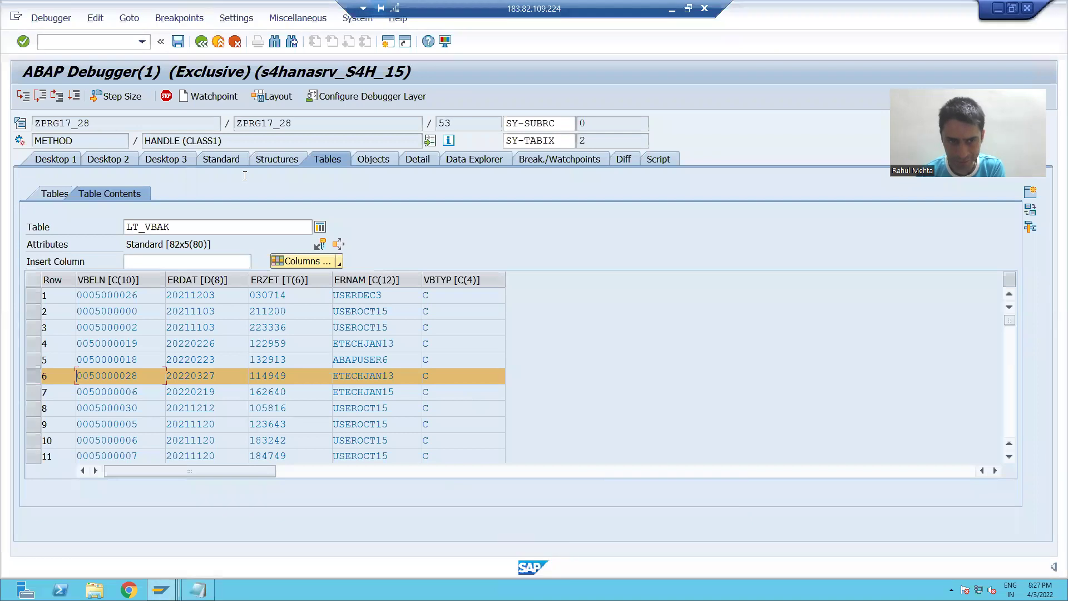
pyautogui.click(167, 161)
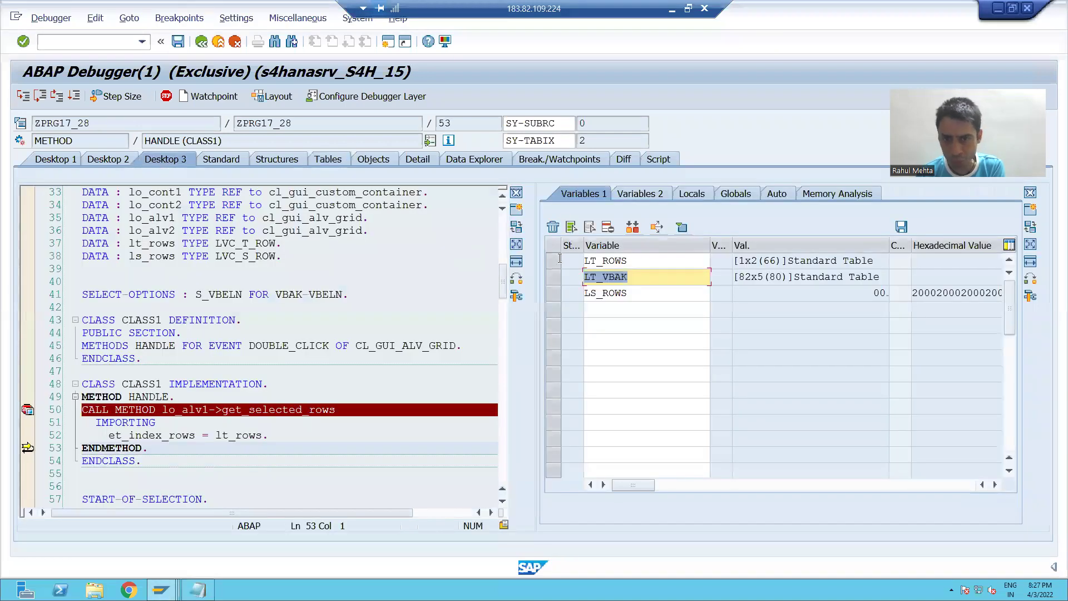
pyautogui.click(624, 308)
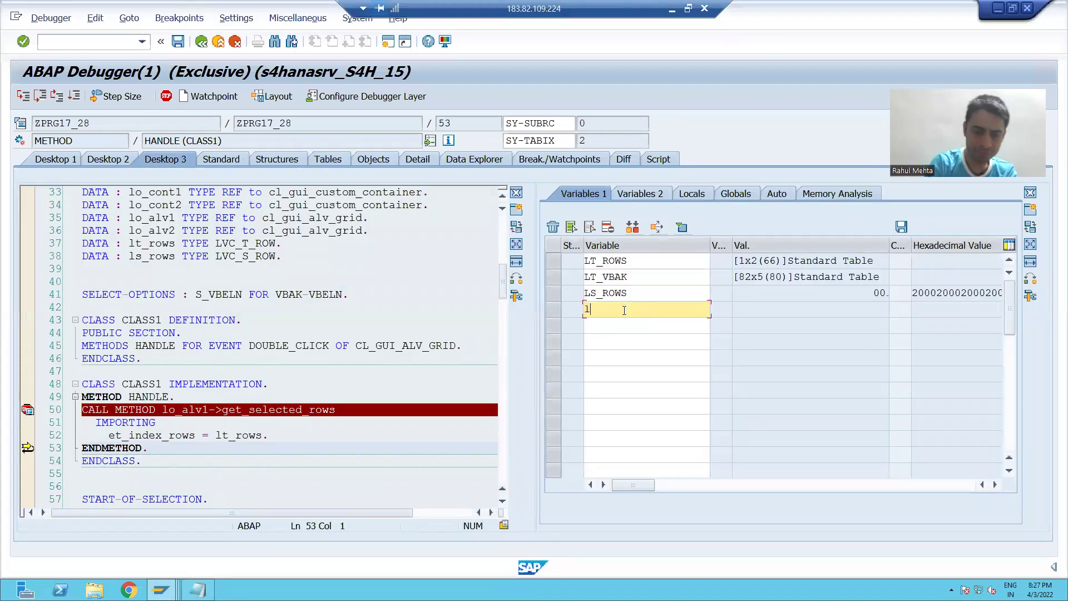
pyautogui.write('ls_vbak')
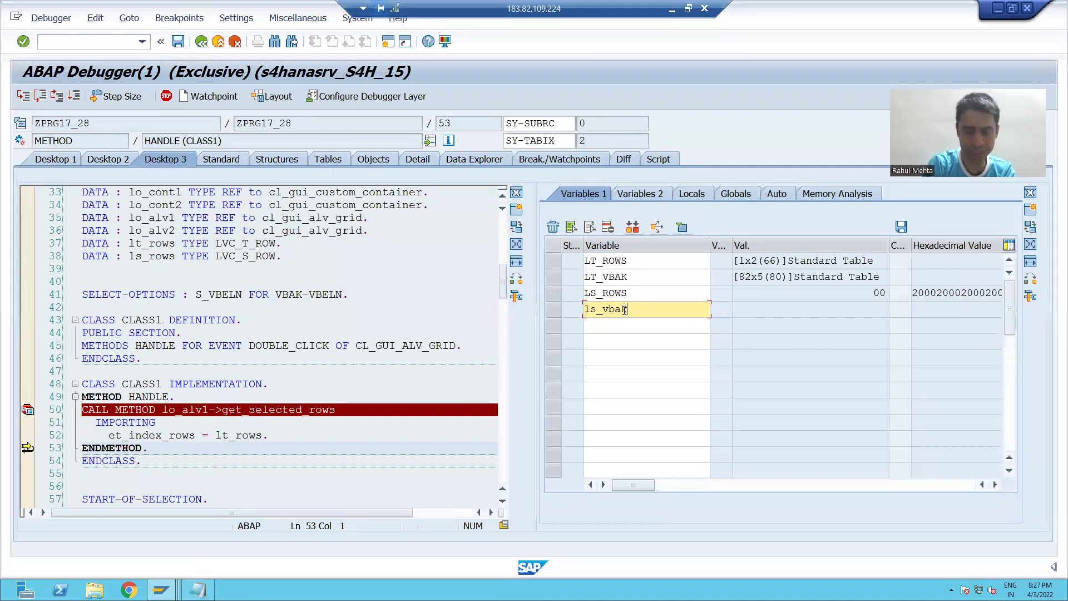
pyautogui.press('Return')
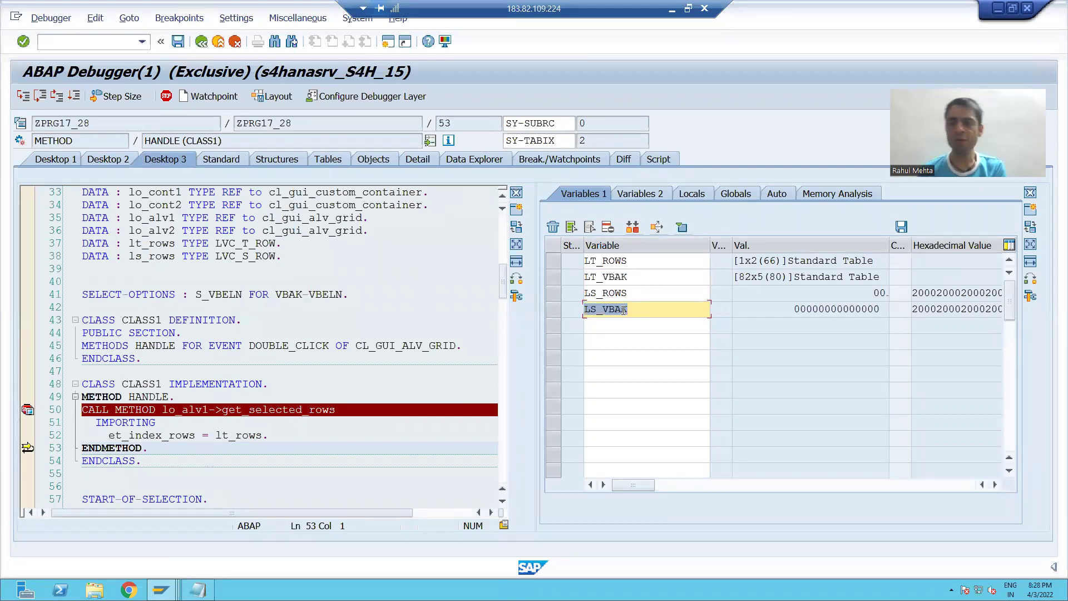
pyautogui.moveTo(161, 590)
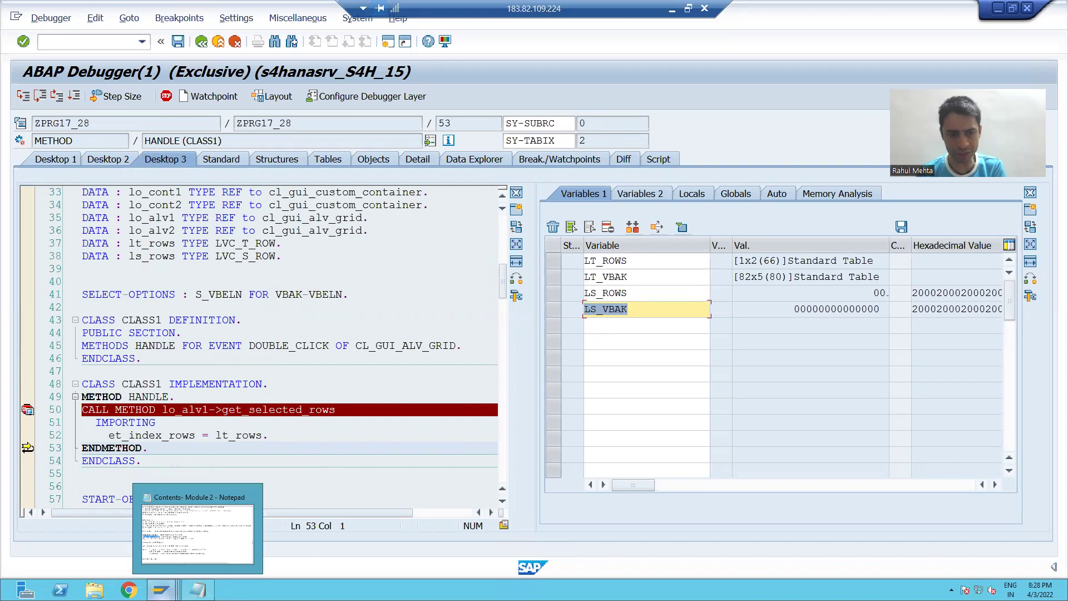
# - Write SELECT vbeln posnr matnr FROM vbap INTO TABLE lt_vbap inside the sy-subrc IF block
pyautogui.click(670, 534)
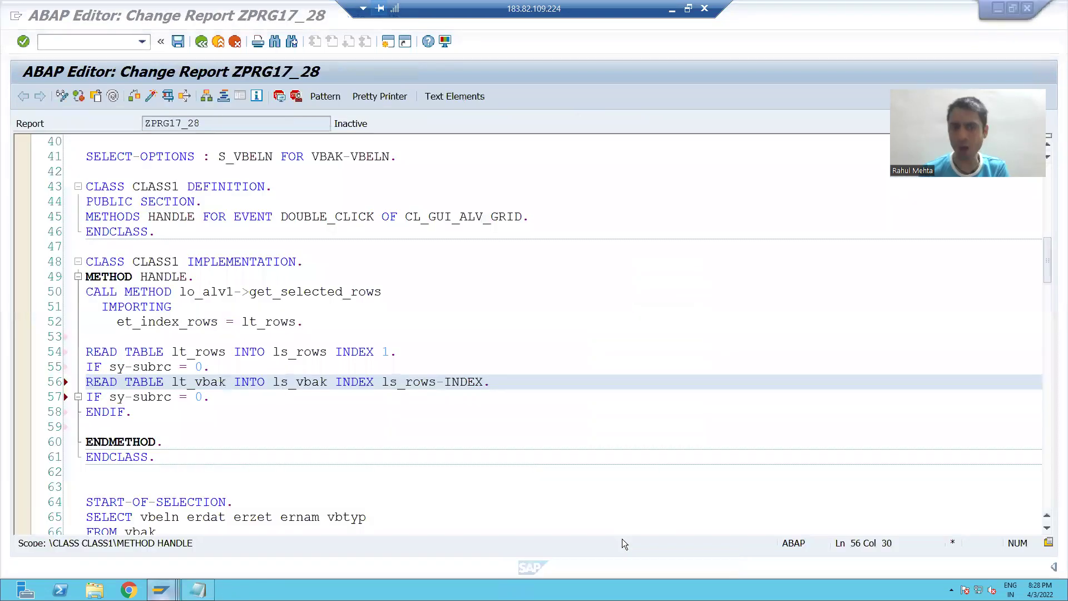
pyautogui.click(232, 399)
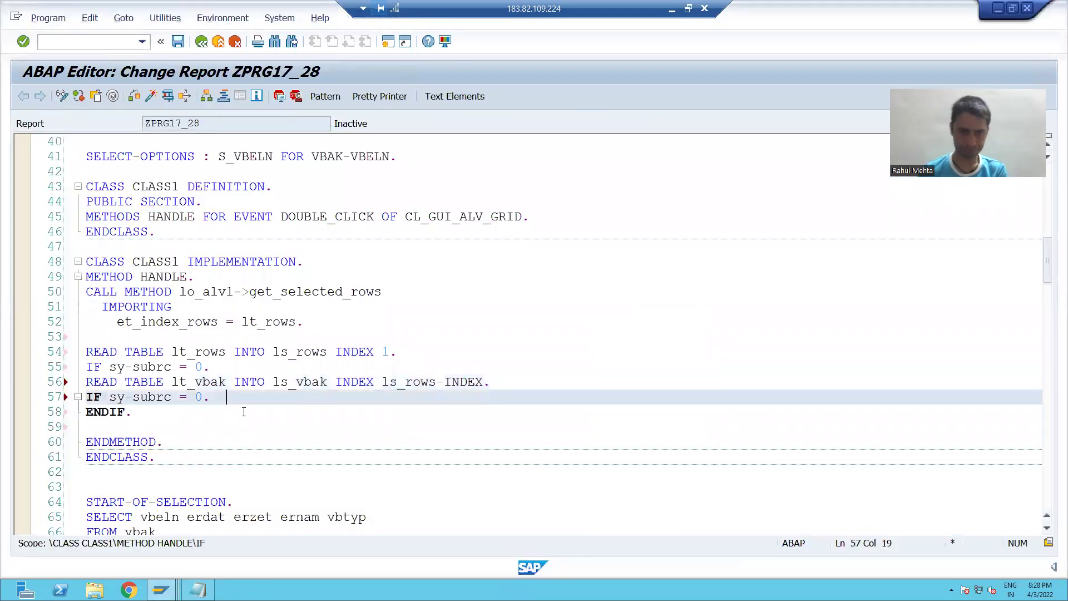
pyautogui.press('Return')
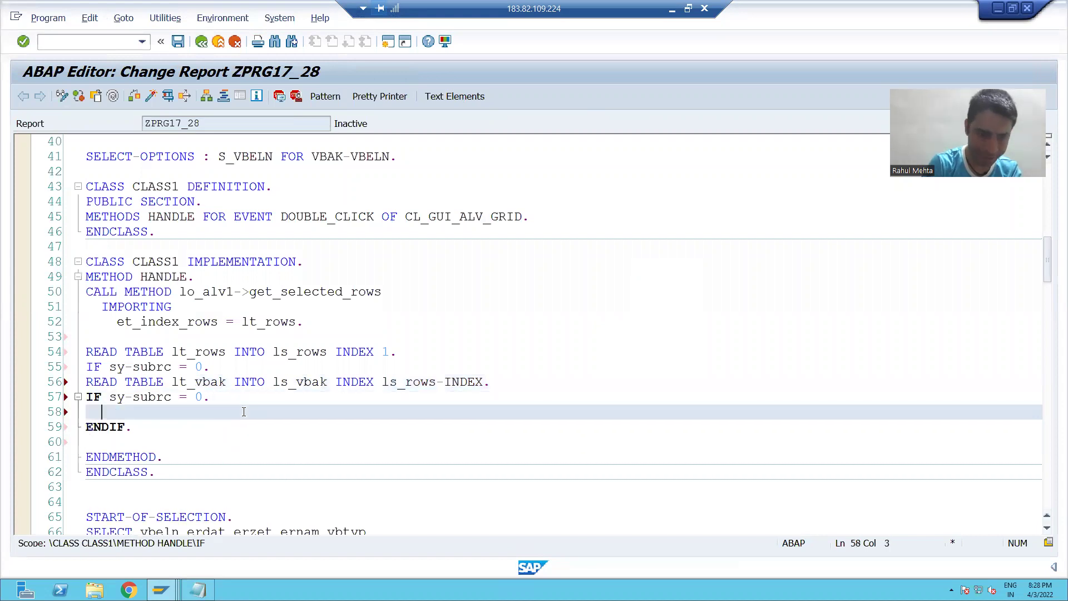
pyautogui.write('SELE')
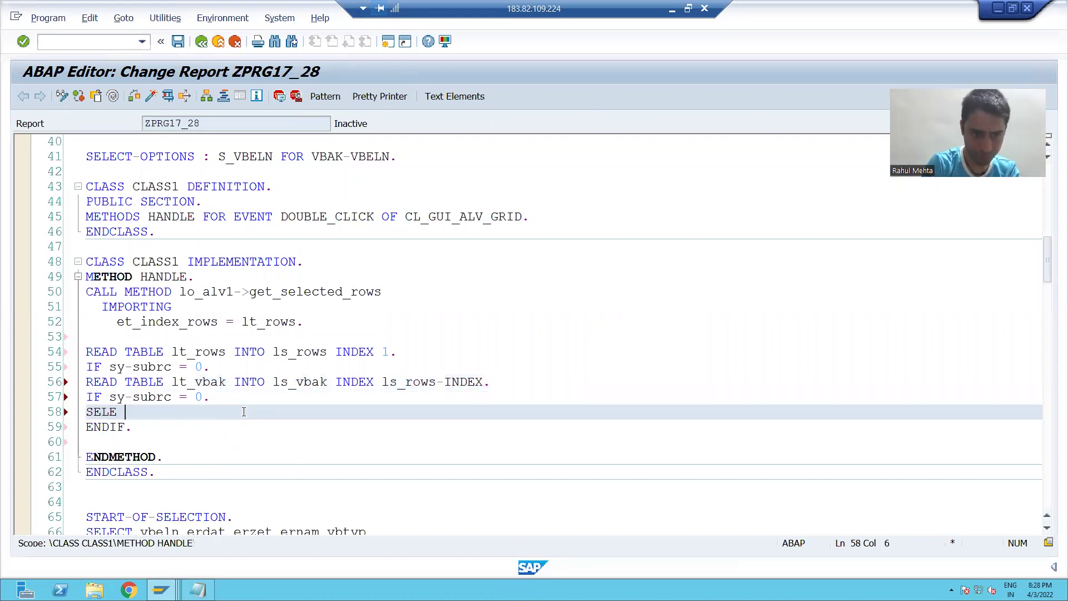
pyautogui.press('BackSpace')
pyautogui.press('Tab')
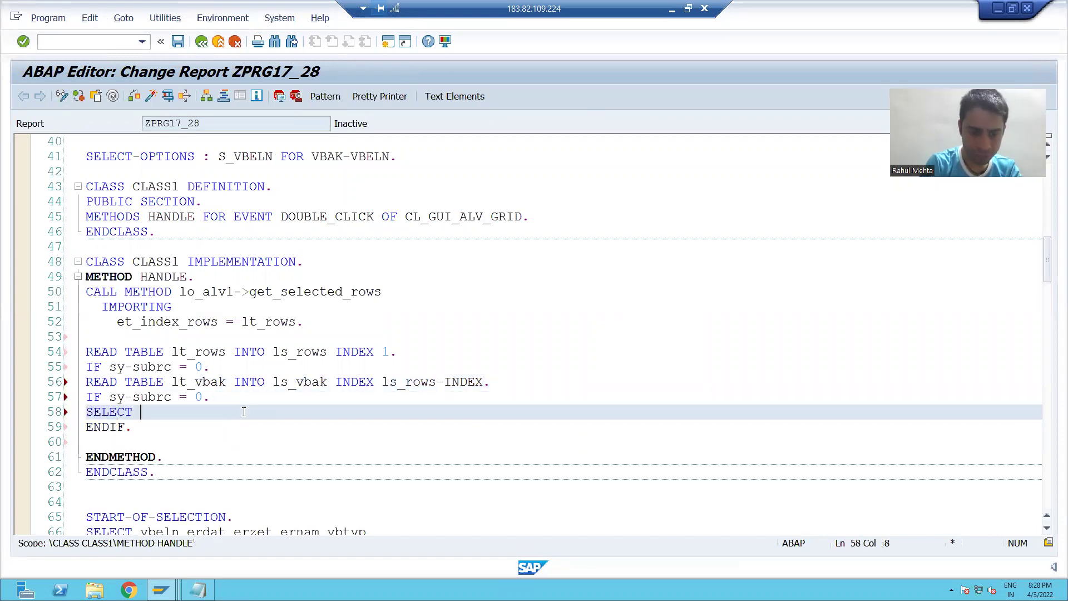
pyautogui.write('VBELN ')
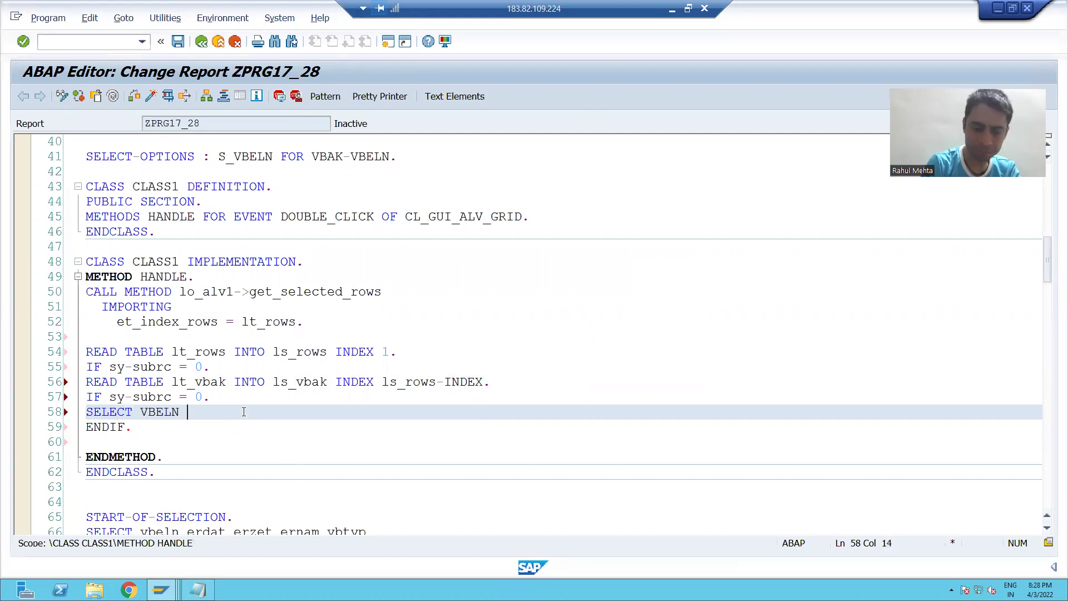
pyautogui.write('POSNR MATNR')
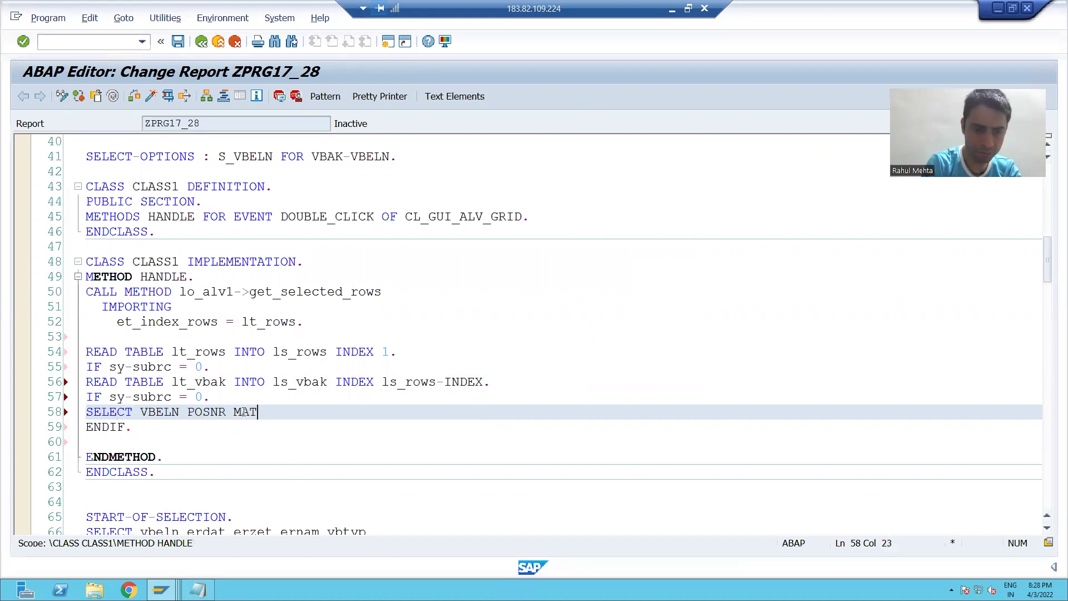
pyautogui.press('Return')
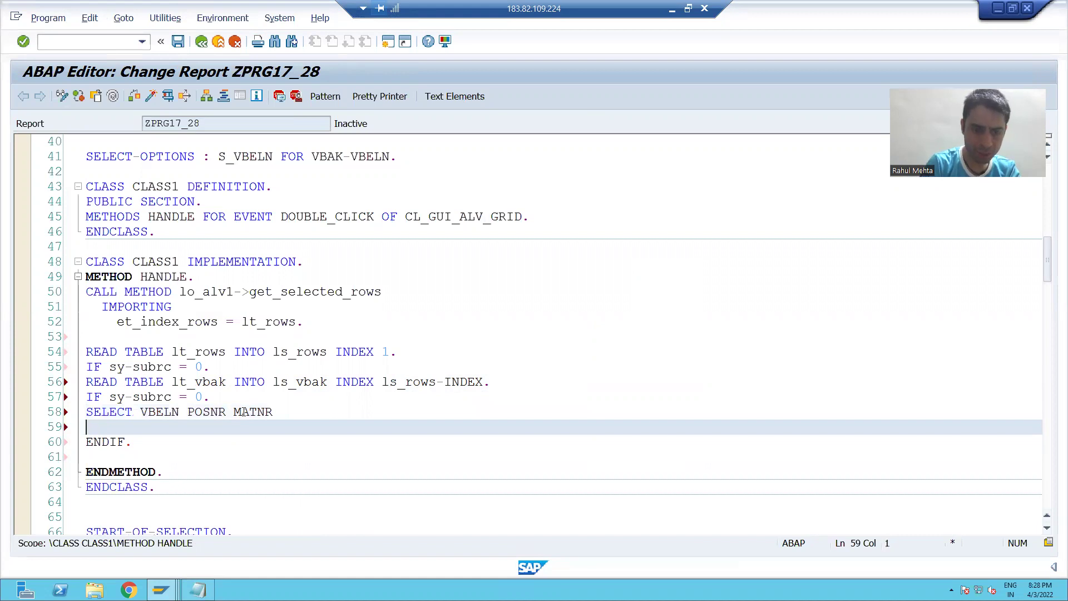
pyautogui.write('FROM V')
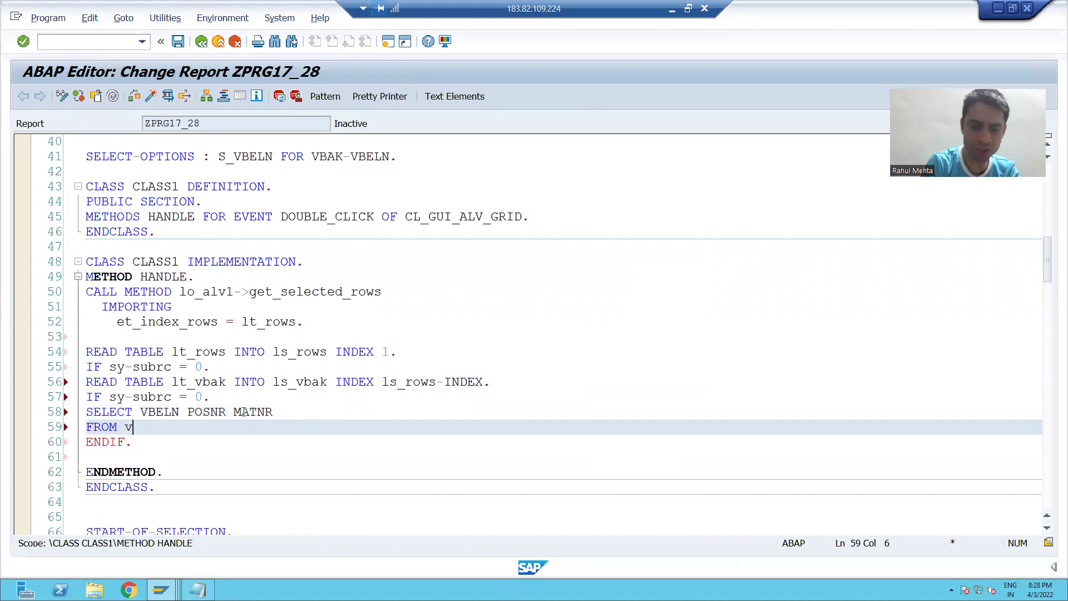
pyautogui.press('Return')
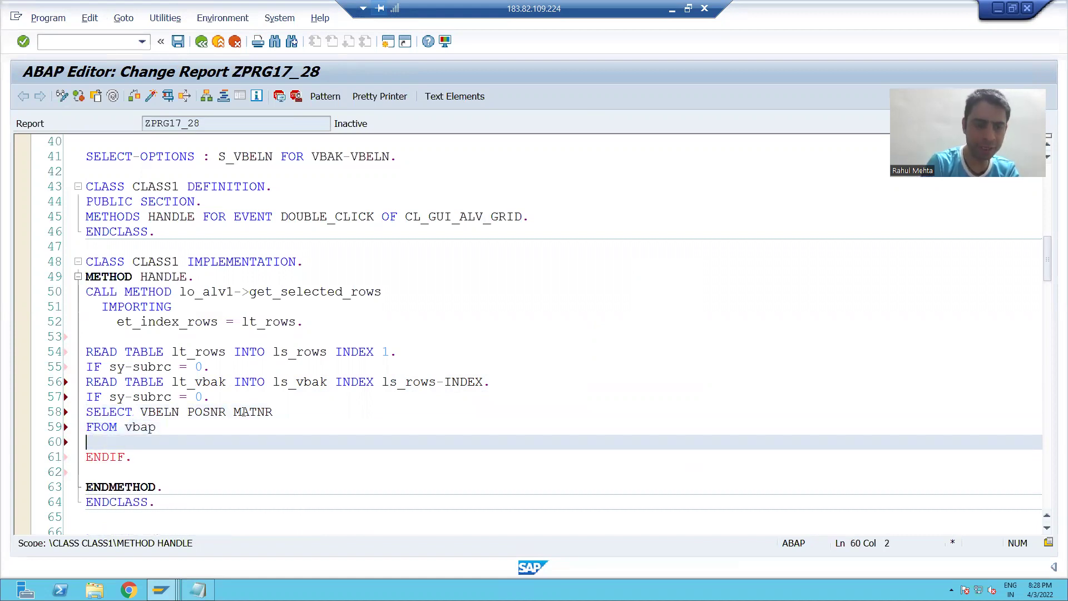
pyautogui.write('INTO ')
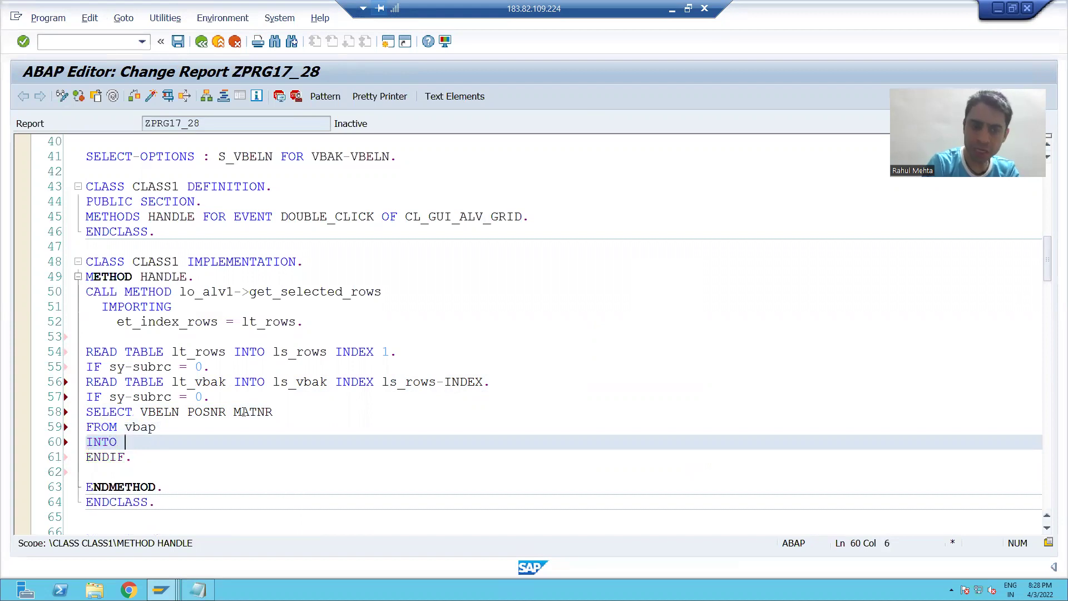
pyautogui.write('TABLE lt')
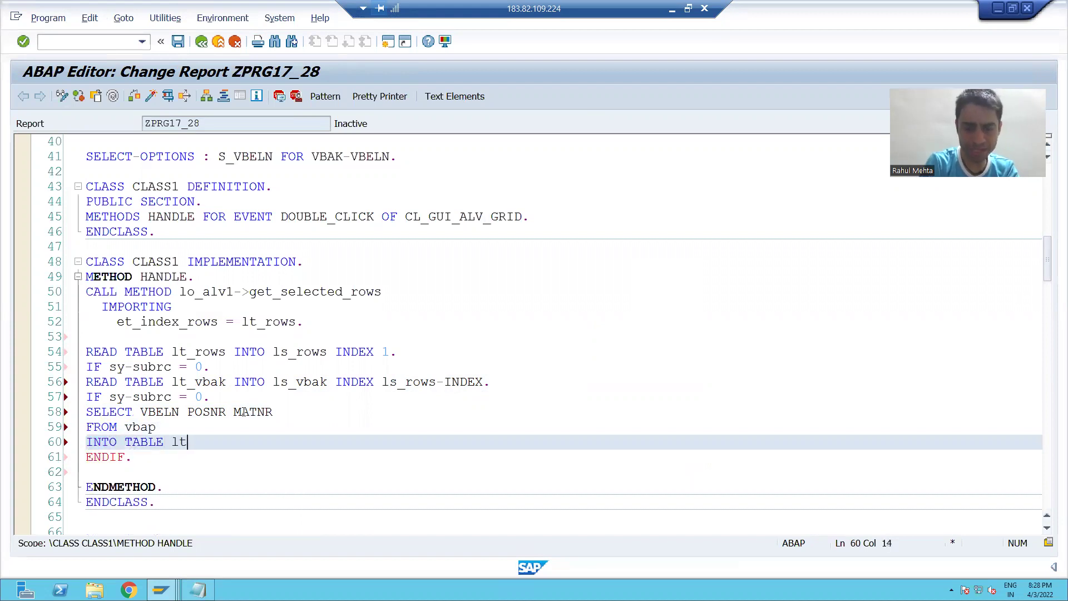
pyautogui.write('_vbap')
pyautogui.press('Return')
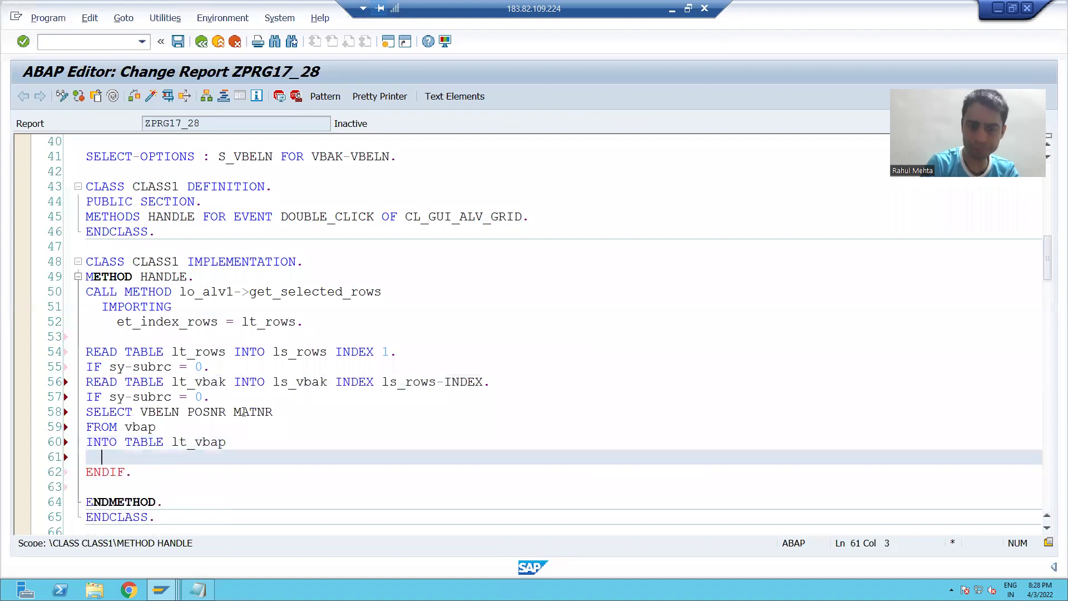
pyautogui.write('WHERE ')
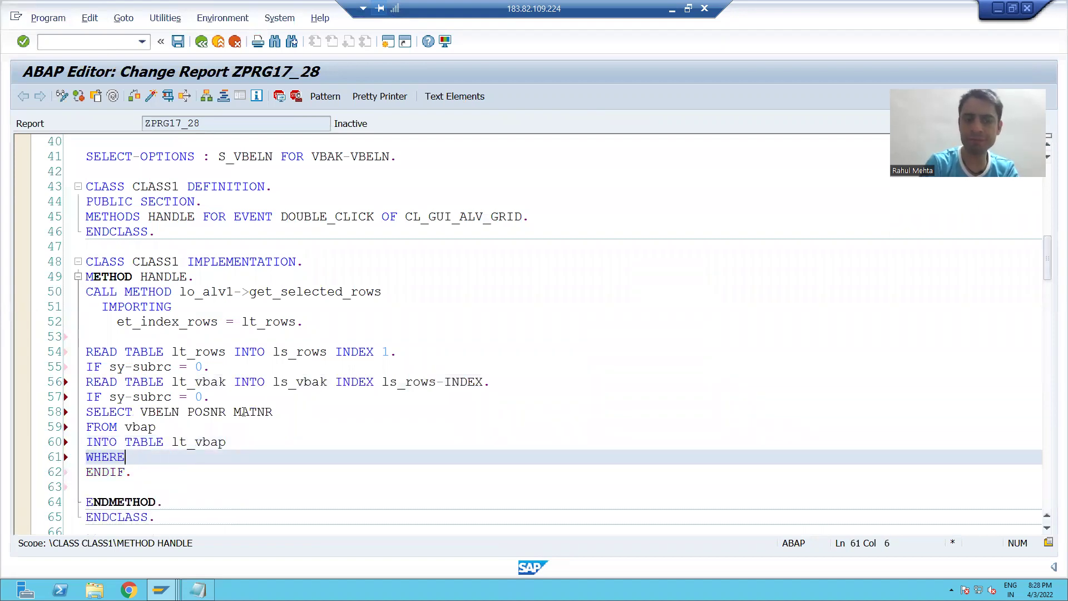
pyautogui.write('vbeln ')
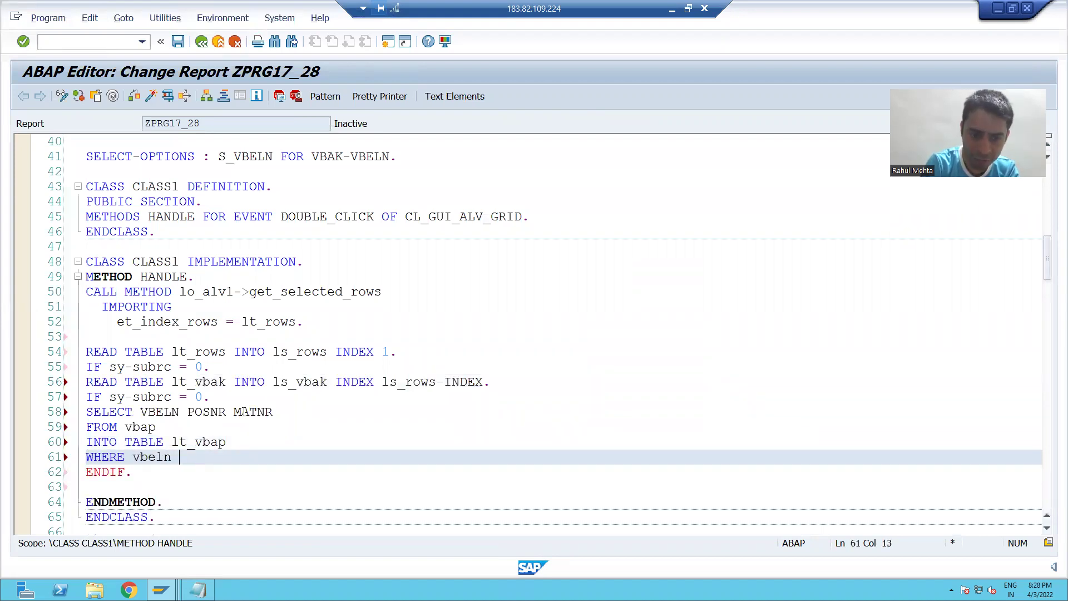
pyautogui.write('=')
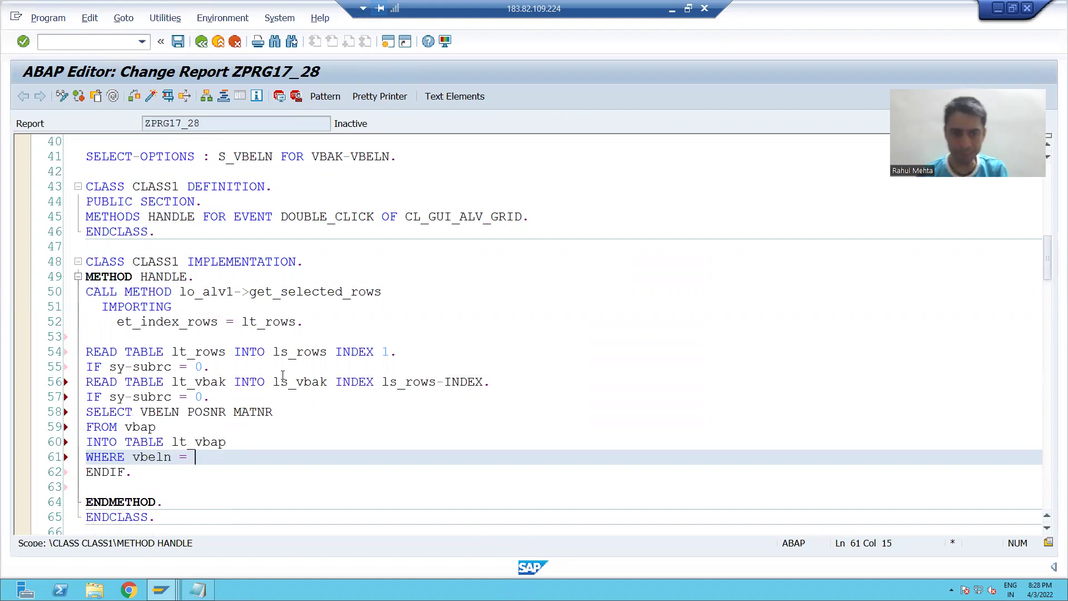
# - Add the WHERE vbeln = ls_vbak-vbeln condition using the copied name, and save ZPRG17_28
pyautogui.moveTo(274, 381); pyautogui.dragTo(329, 381)
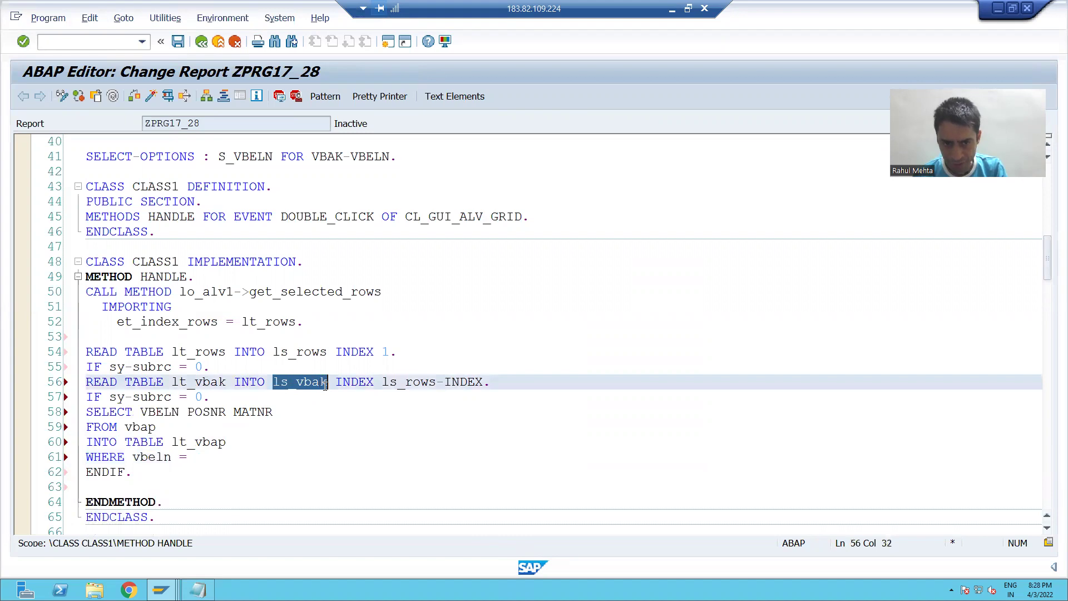
pyautogui.hotkey('ctrl', 'c')
pyautogui.click(202, 460)
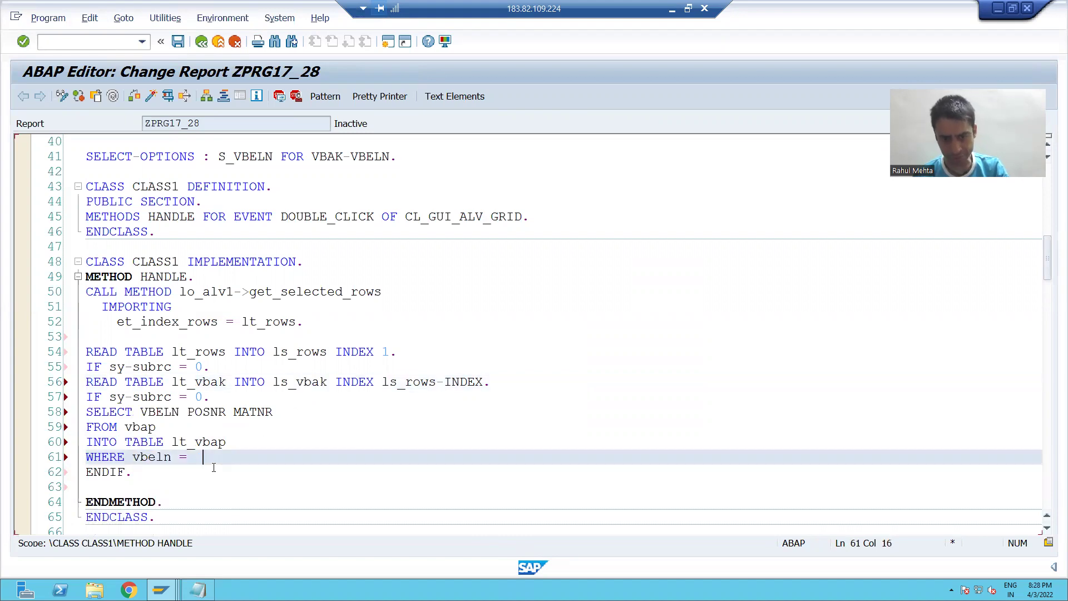
pyautogui.hotkey('ctrl', 'v')
pyautogui.write('-vb')
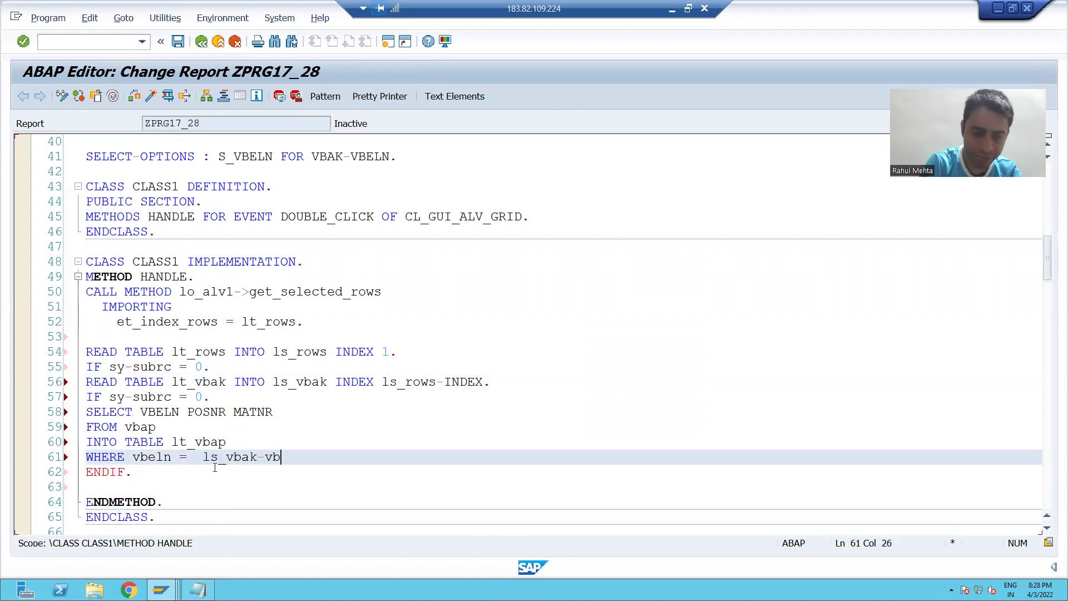
pyautogui.write('eln.')
pyautogui.hotkey('ctrl', 's')
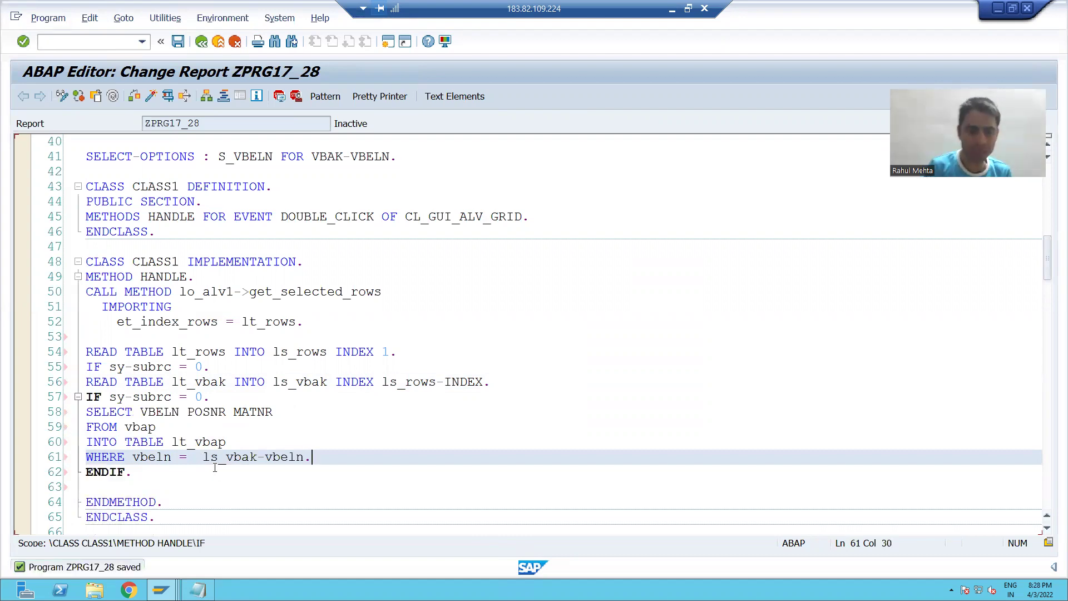
# - Add blank lines after the WHERE line of the vbap selection
pyautogui.click(307, 383)
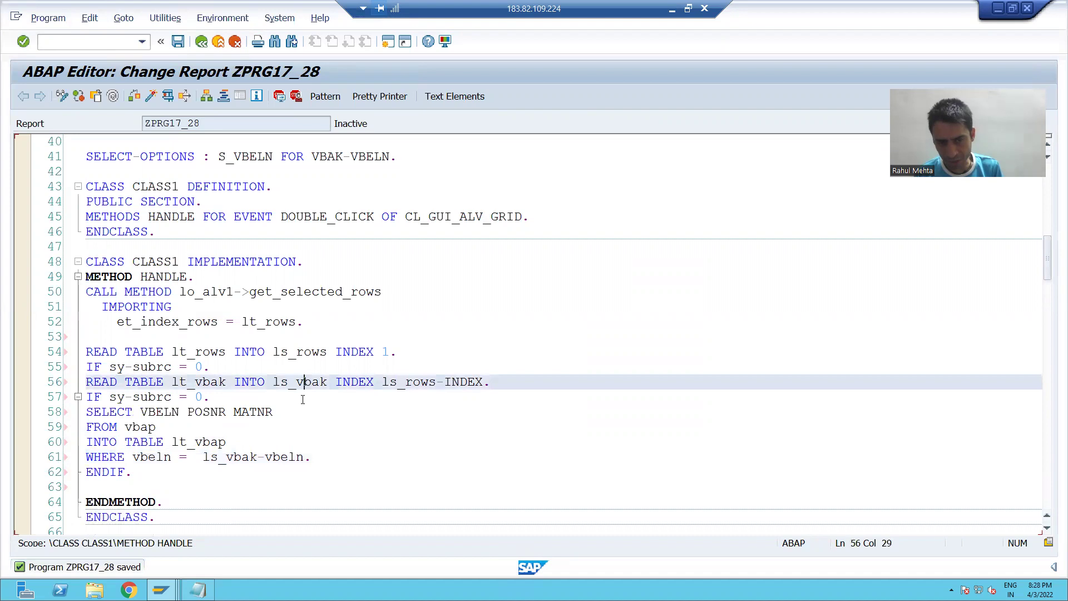
pyautogui.click(289, 457)
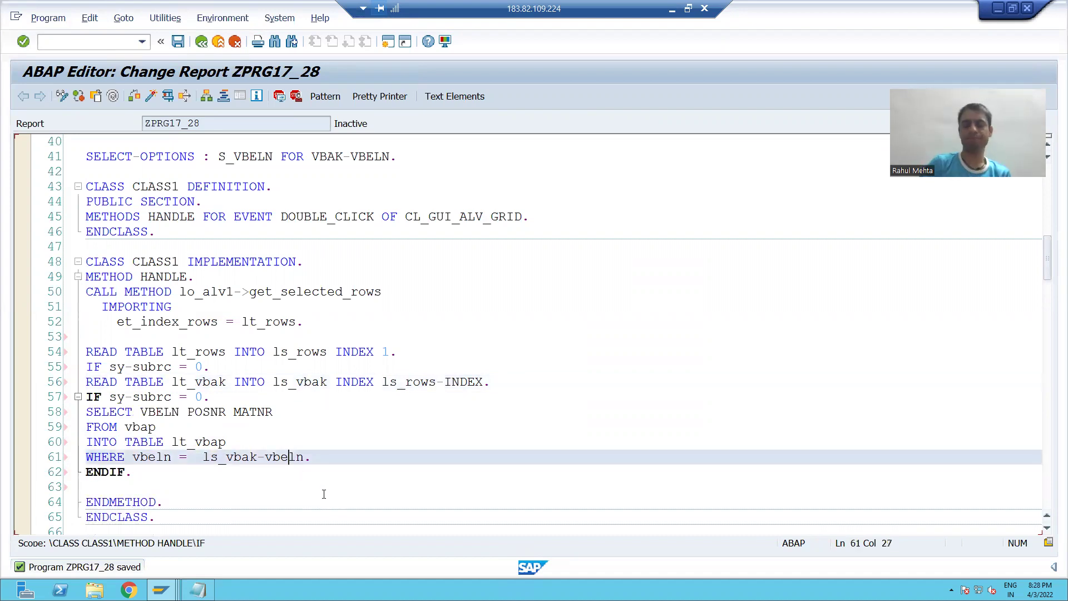
pyautogui.click(320, 458)
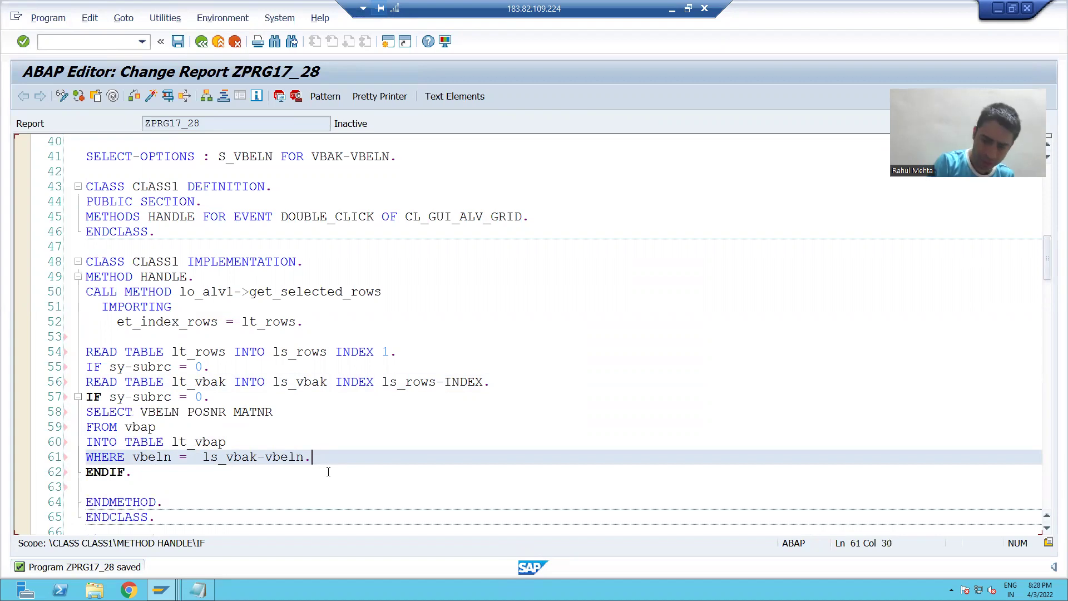
pyautogui.press('Return')
pyautogui.press('Return')
pyautogui.press('Return')
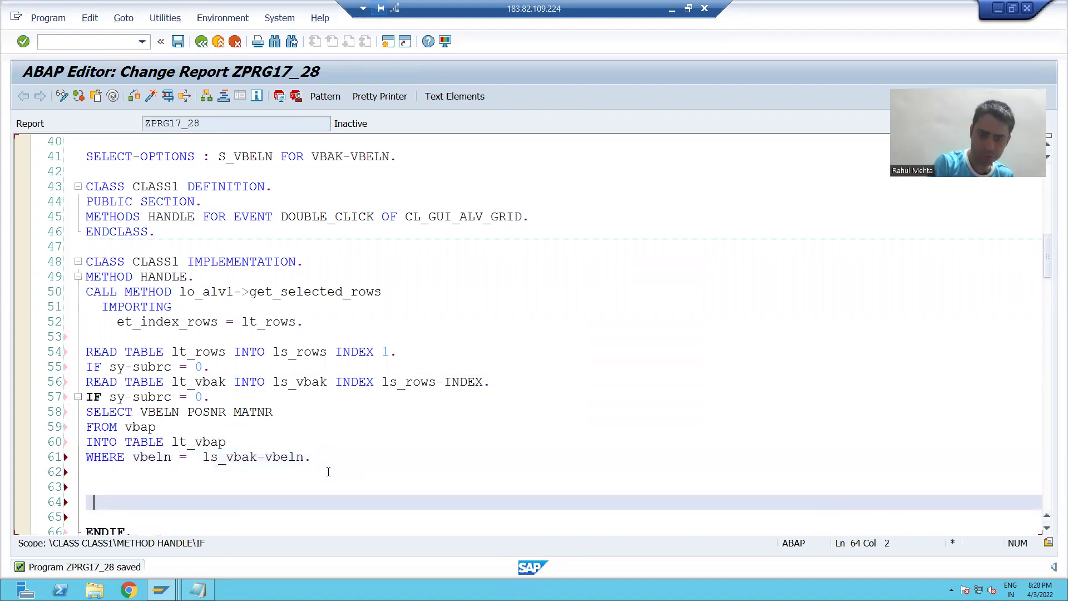
# - Fill an ABAP Objects pattern: lo_alv2, class CL_GUI_ALV_GRID, method SET_TABLE_FOR_FIRST_DISPLAY
pyautogui.press('Up')
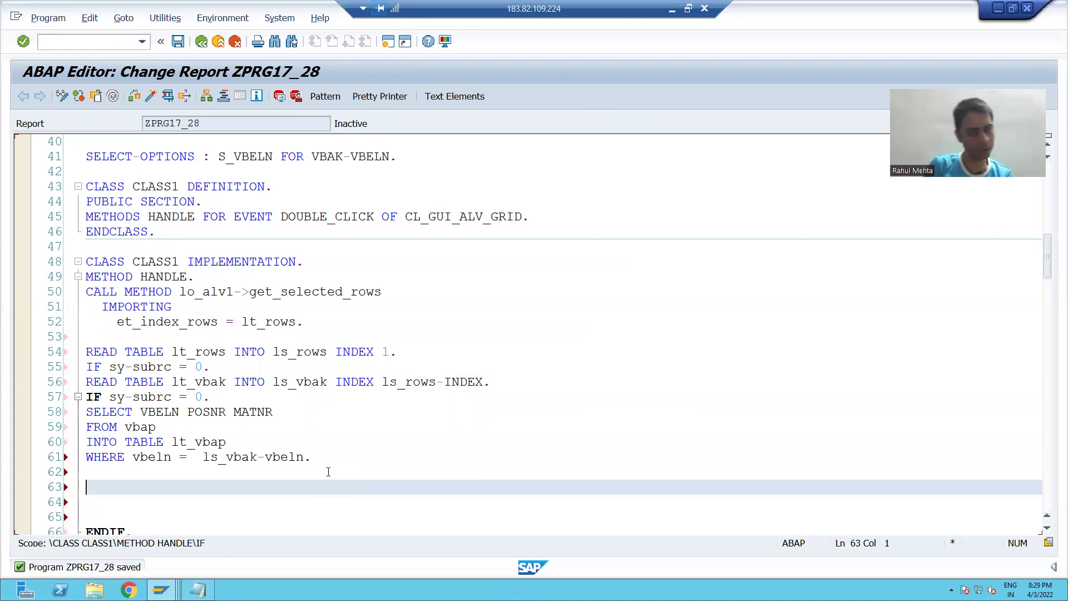
pyautogui.click(324, 96)
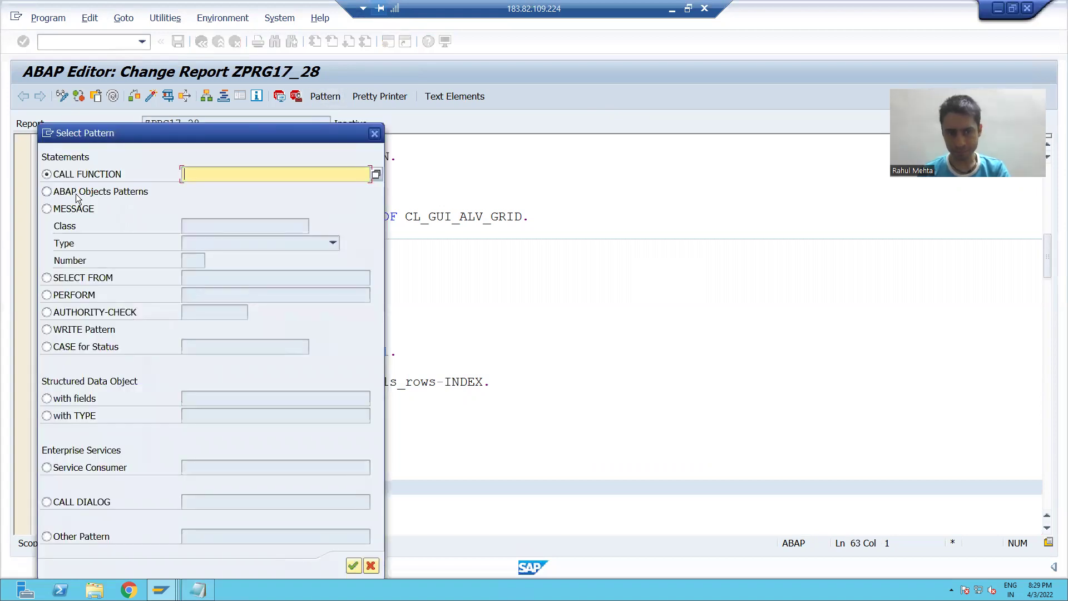
pyautogui.click(78, 192)
pyautogui.press('Return')
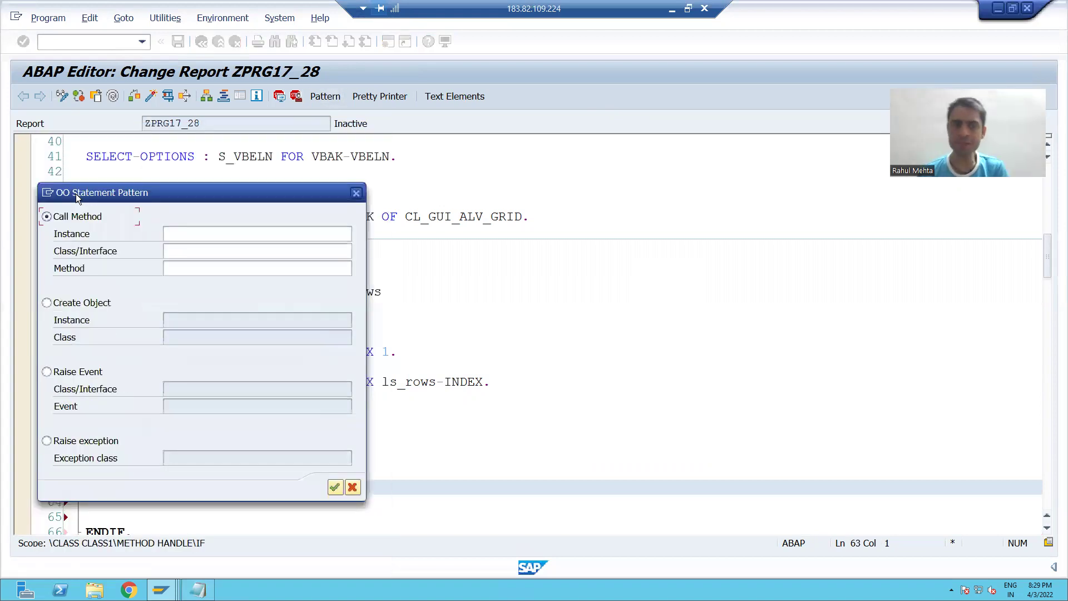
pyautogui.click(190, 234)
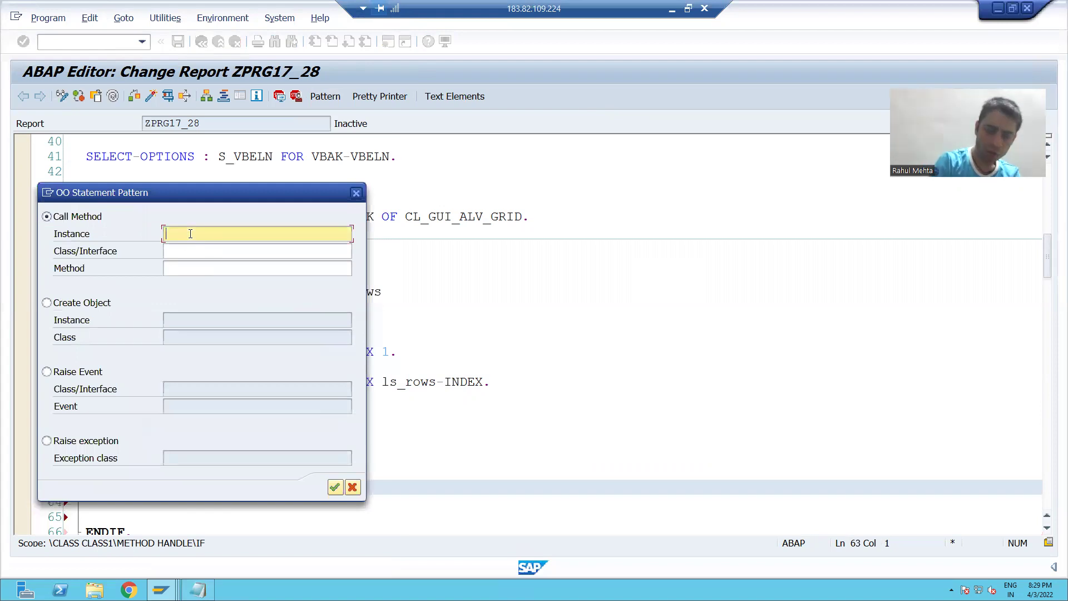
pyautogui.write('lo_alv')
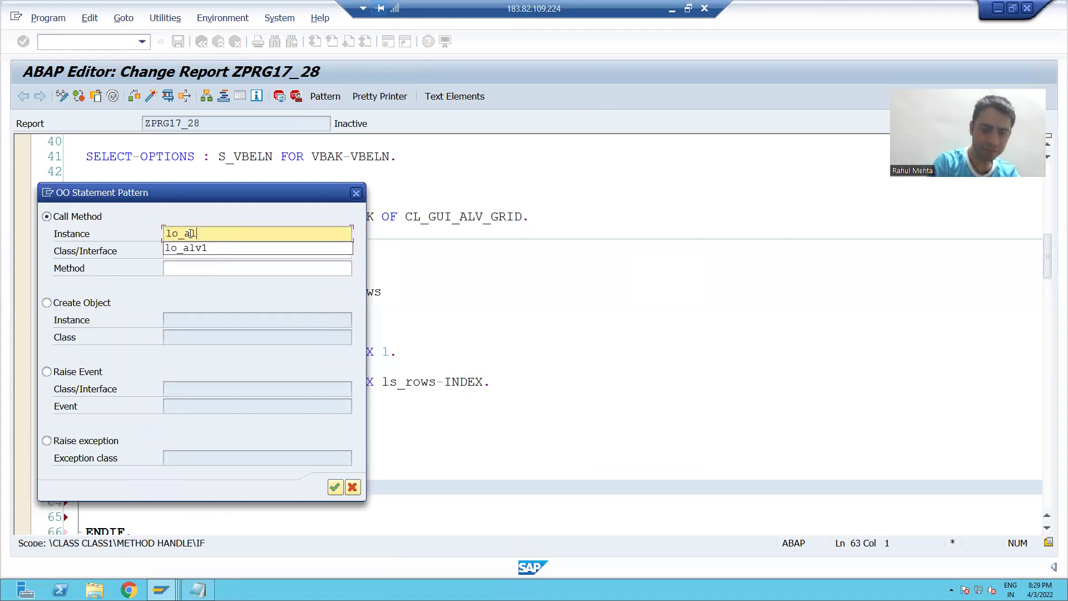
pyautogui.write('2')
pyautogui.press('Tab')
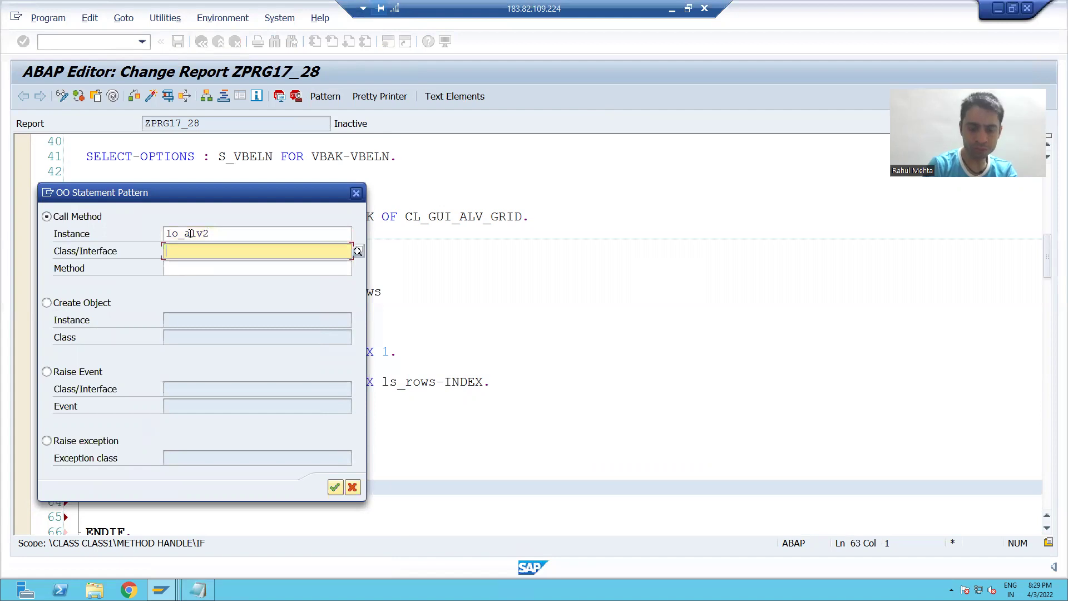
pyautogui.write('cl_gui')
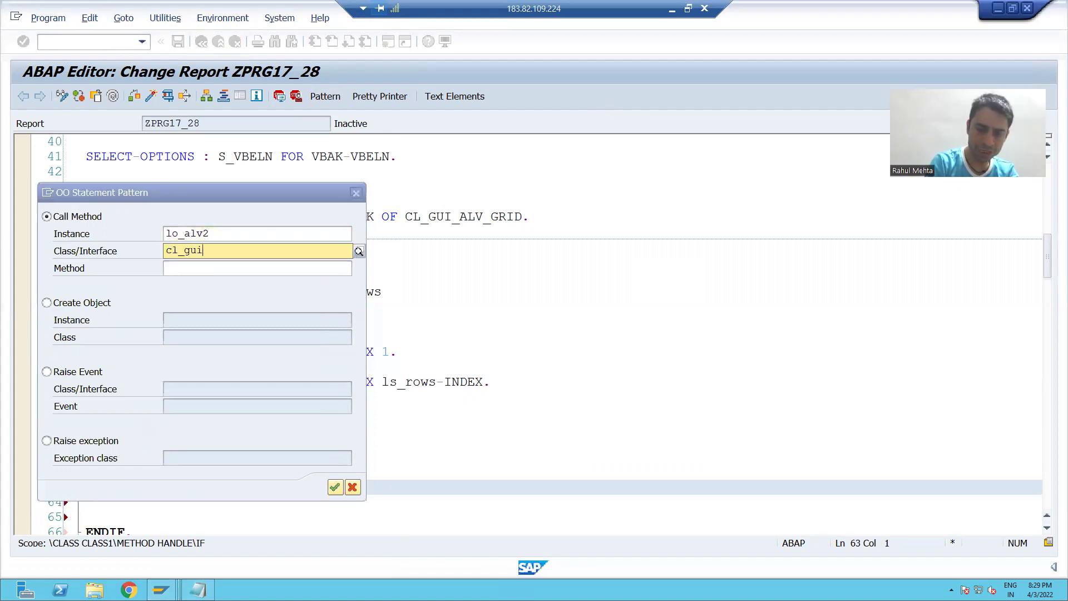
pyautogui.write('_alv_gr')
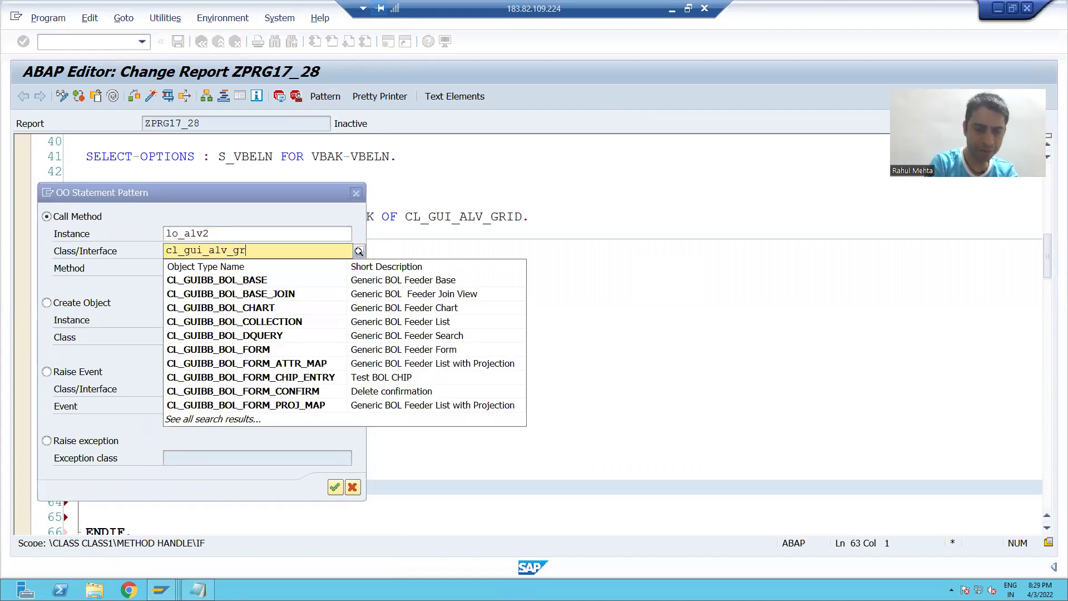
pyautogui.write('id')
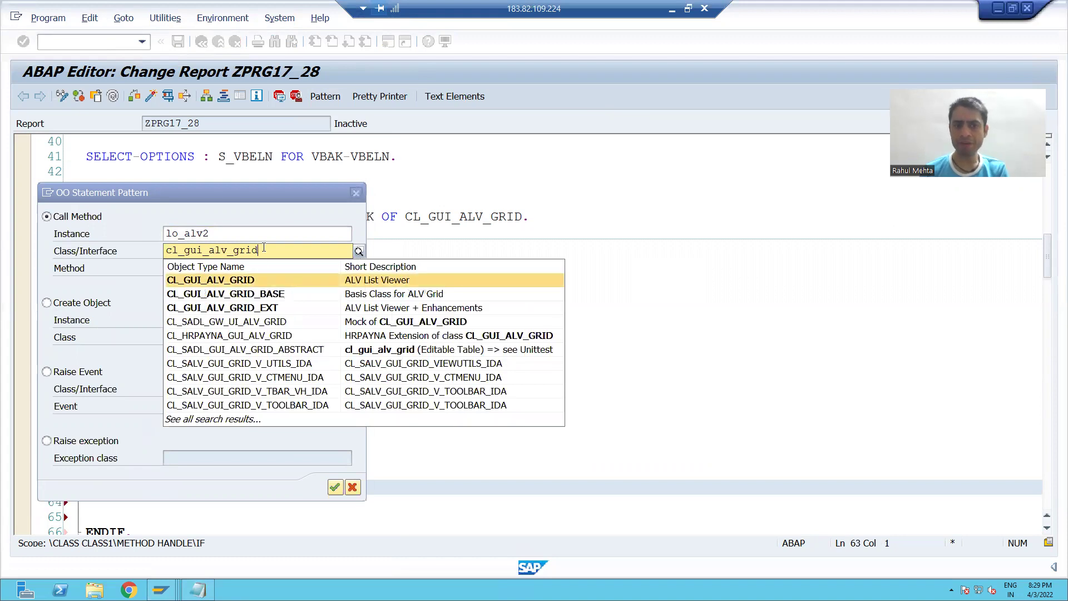
pyautogui.press('Escape')
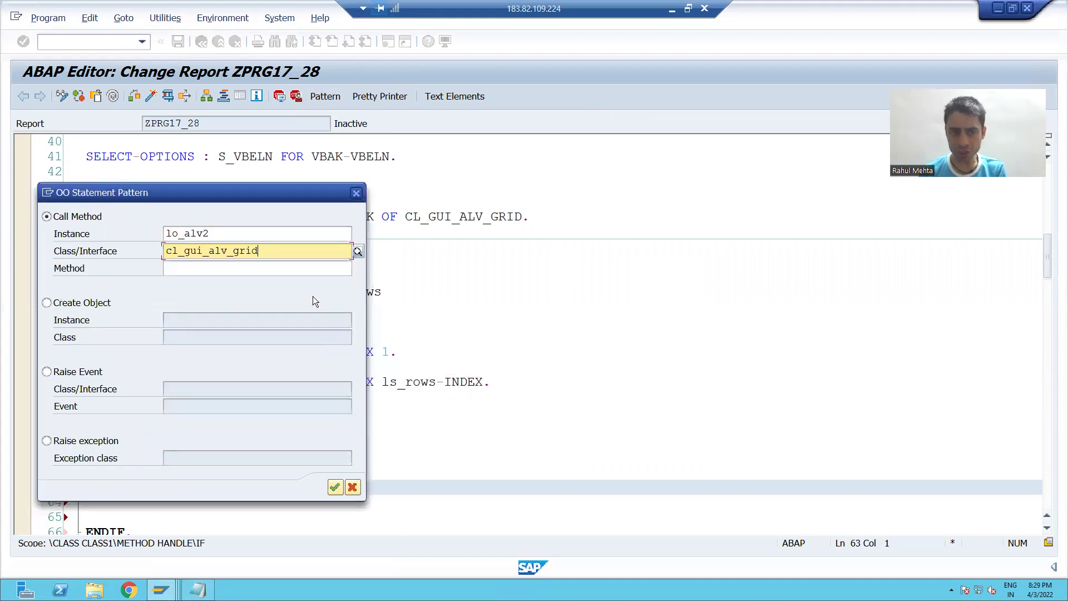
pyautogui.click(232, 269)
pyautogui.write('SET_T')
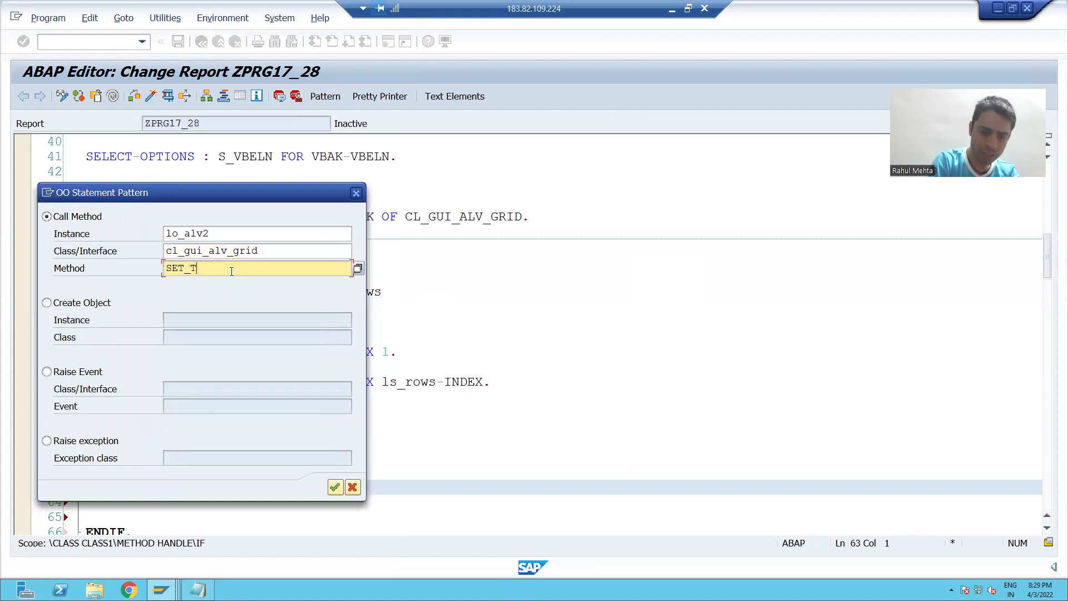
pyautogui.write('ABLE_FOR_FIRST')
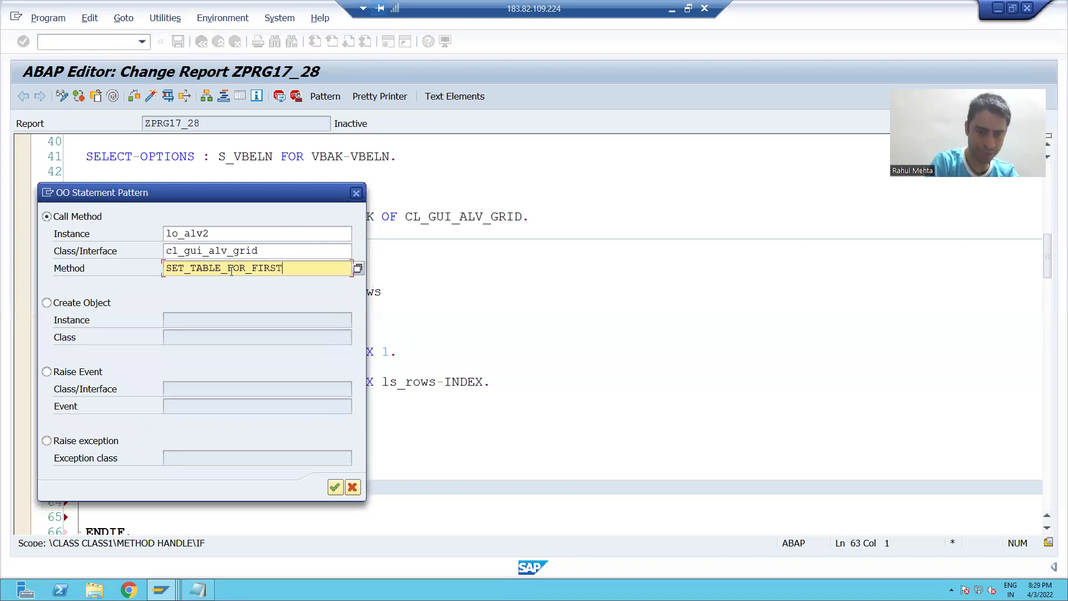
pyautogui.write('SPLAY')
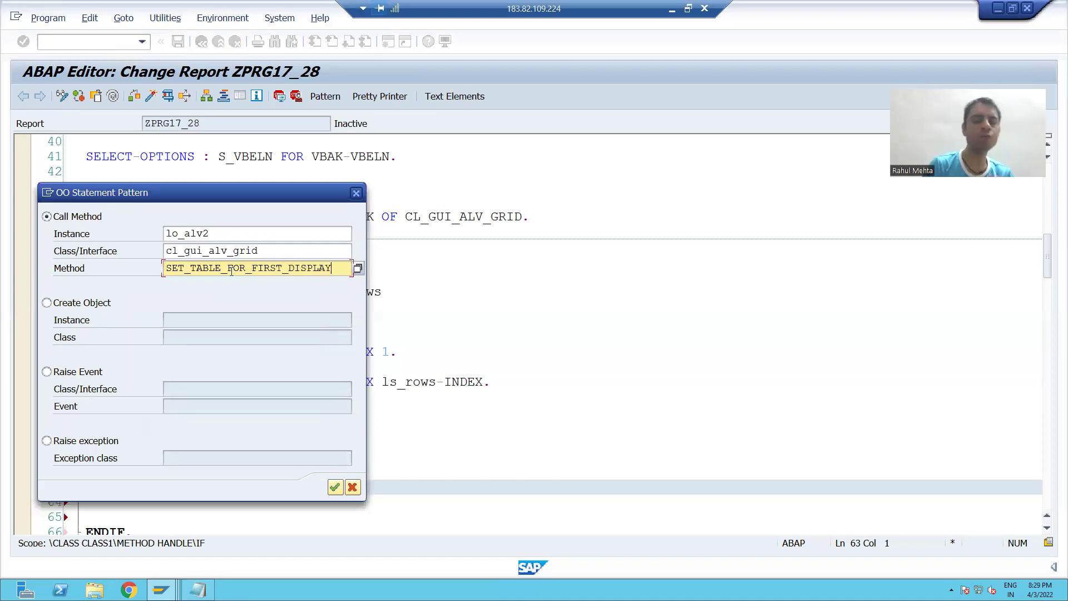
# - Insert the method call, then delete the unused EXPORTING and ir_salv_adapter lines
pyautogui.press('Return')
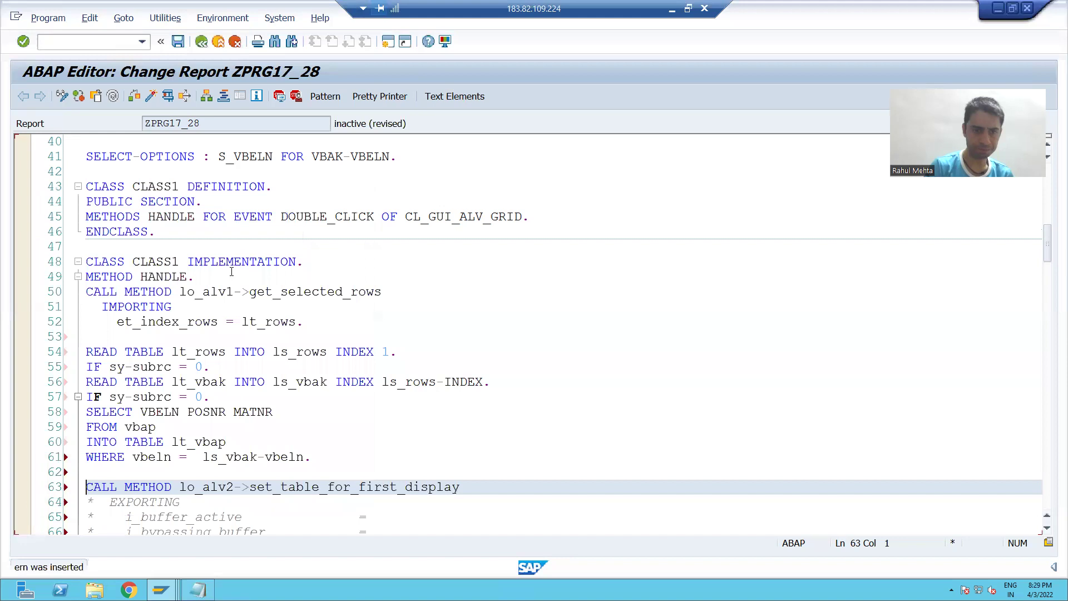
pyautogui.scroll(-2, 225, 415)
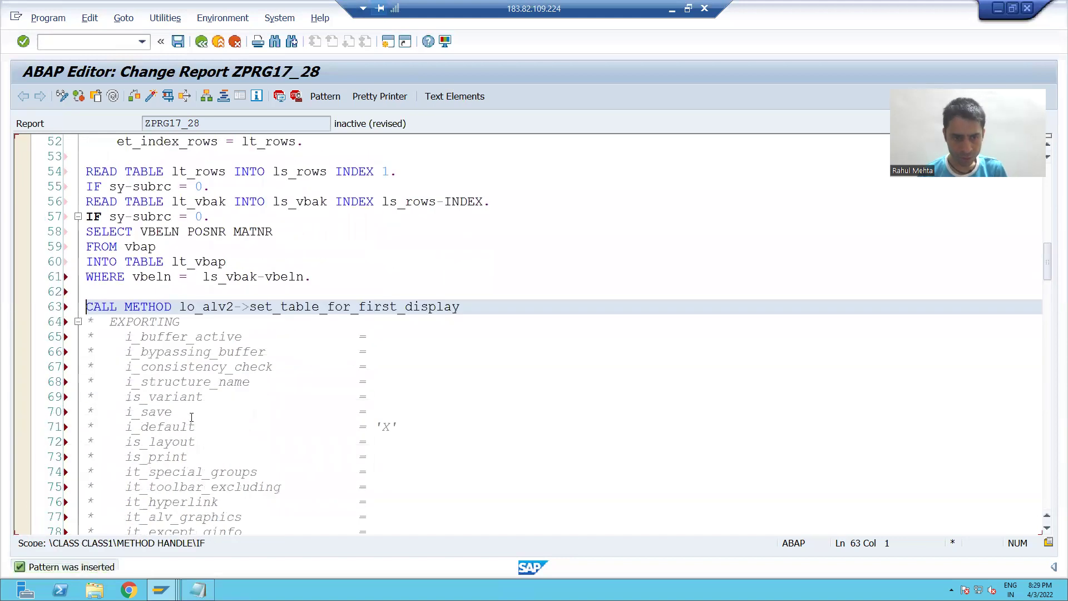
pyautogui.scroll(-2, 218, 421)
pyautogui.moveTo(387, 449); pyautogui.dragTo(86, 232)
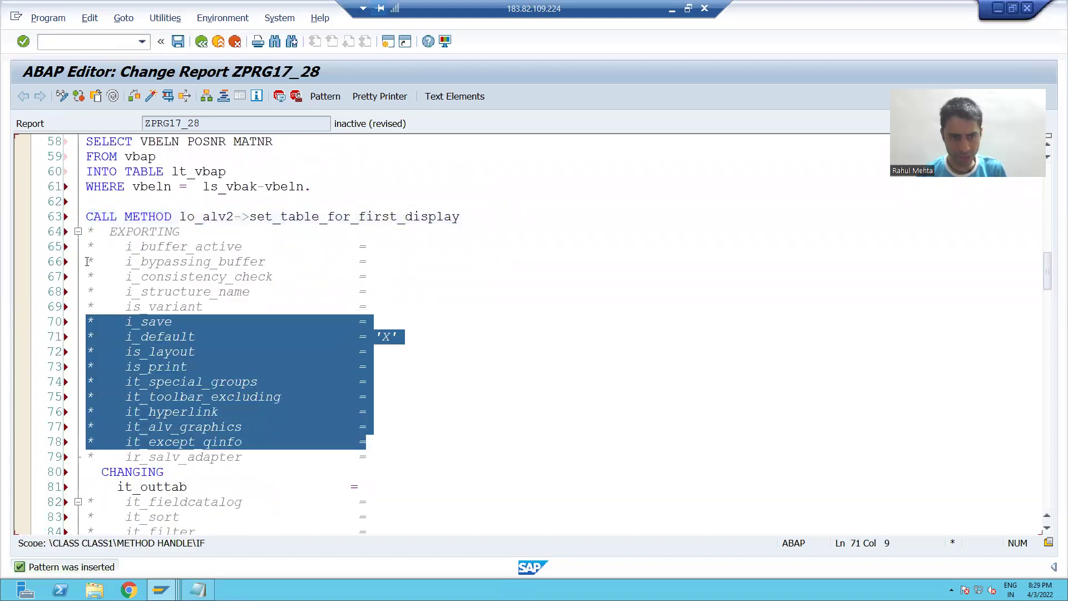
pyautogui.press('Delete')
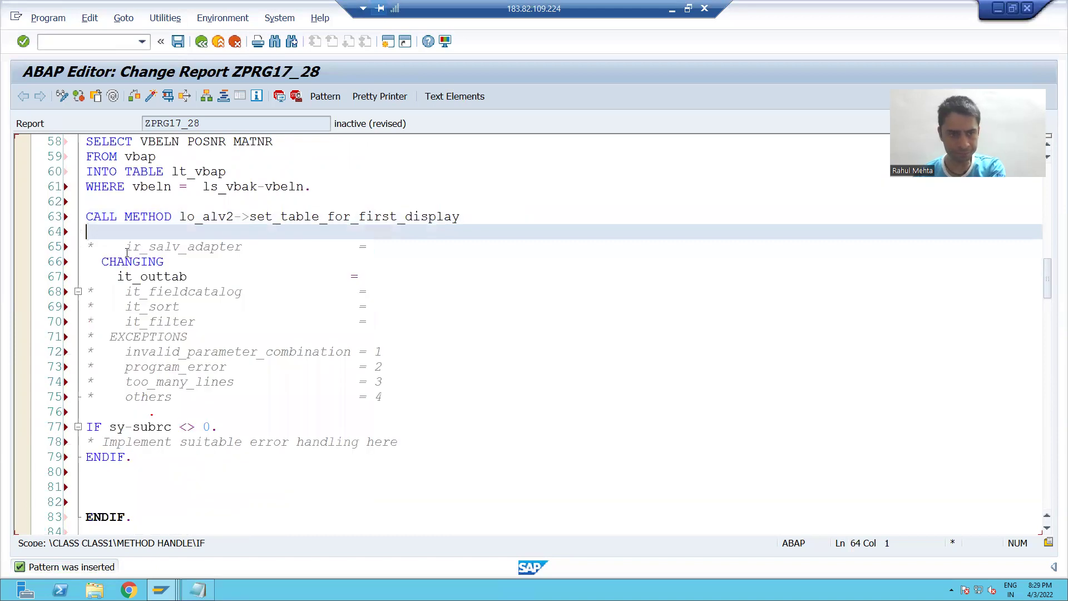
pyautogui.press('BackSpace')
pyautogui.moveTo(367, 231); pyautogui.dragTo(86, 231)
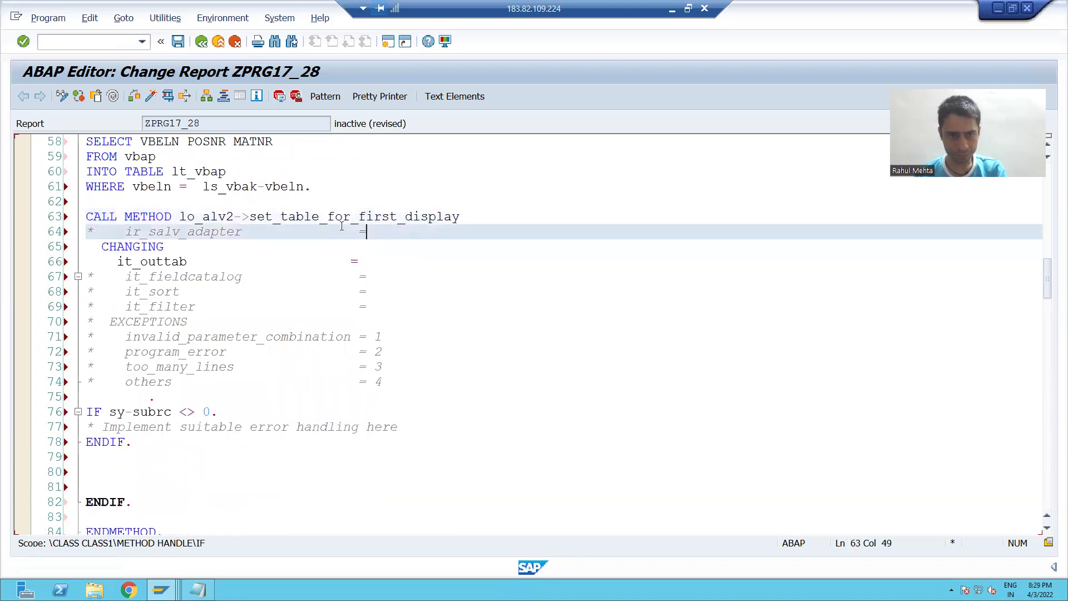
pyautogui.press('Delete')
pyautogui.press('BackSpace')
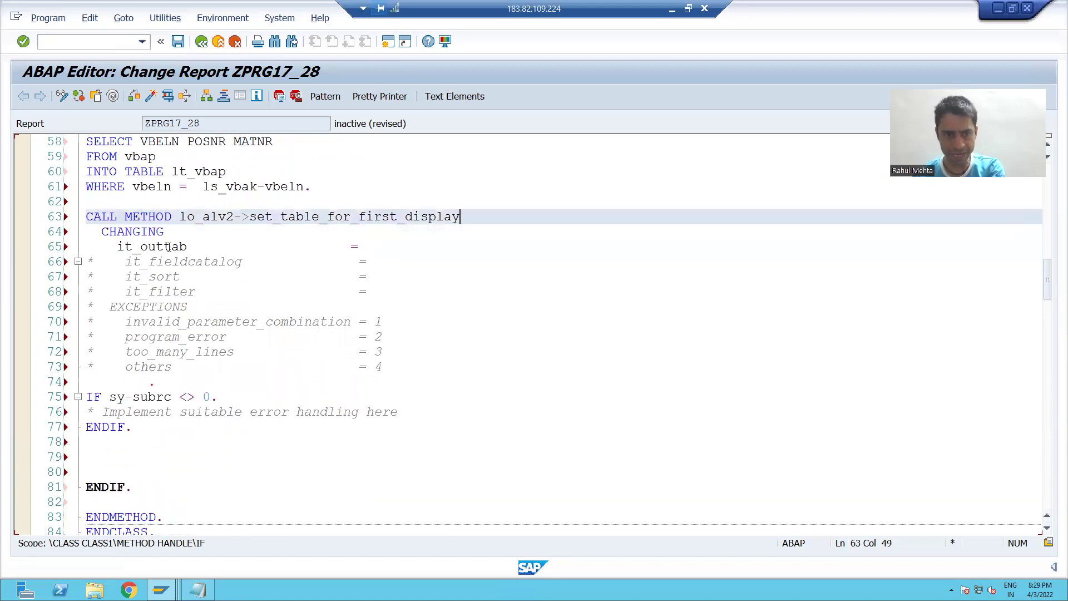
# - Set it_outtab = lt_vbap and it_fieldcatalog = lt_fieldcat2, uncomment EXCEPTIONS, remove blank lines
pyautogui.click(167, 261)
pyautogui.hotkey('ctrl', '>')
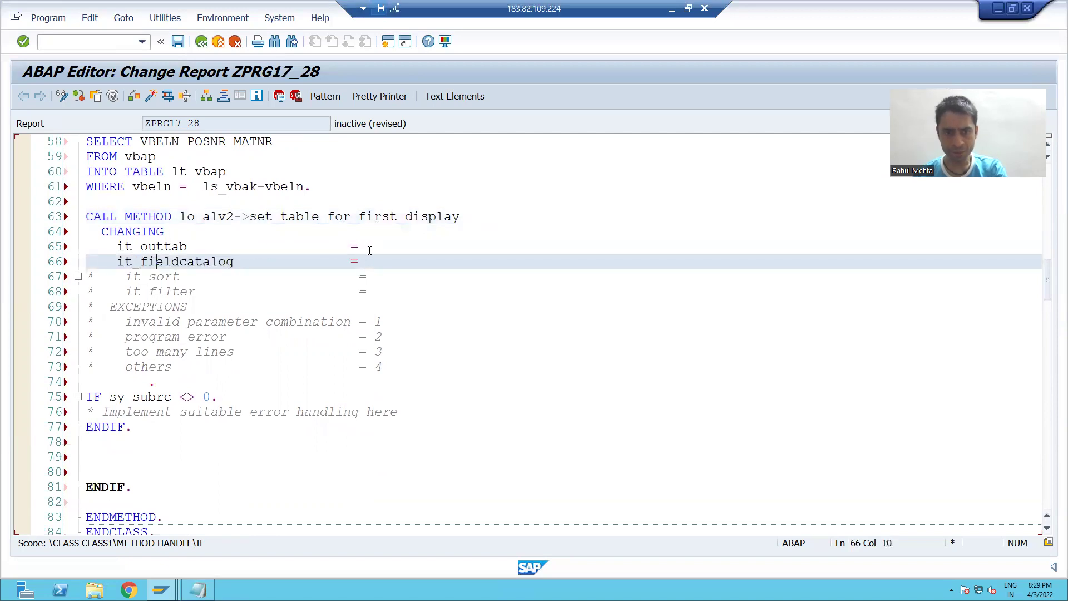
pyautogui.click(359, 246)
pyautogui.write('lt')
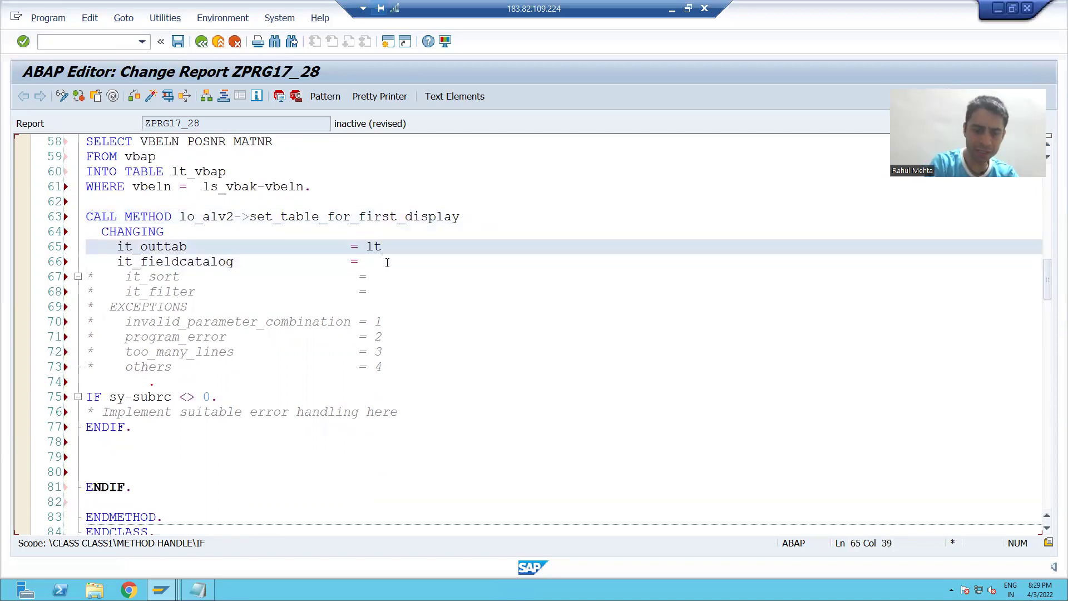
pyautogui.write('_vbap')
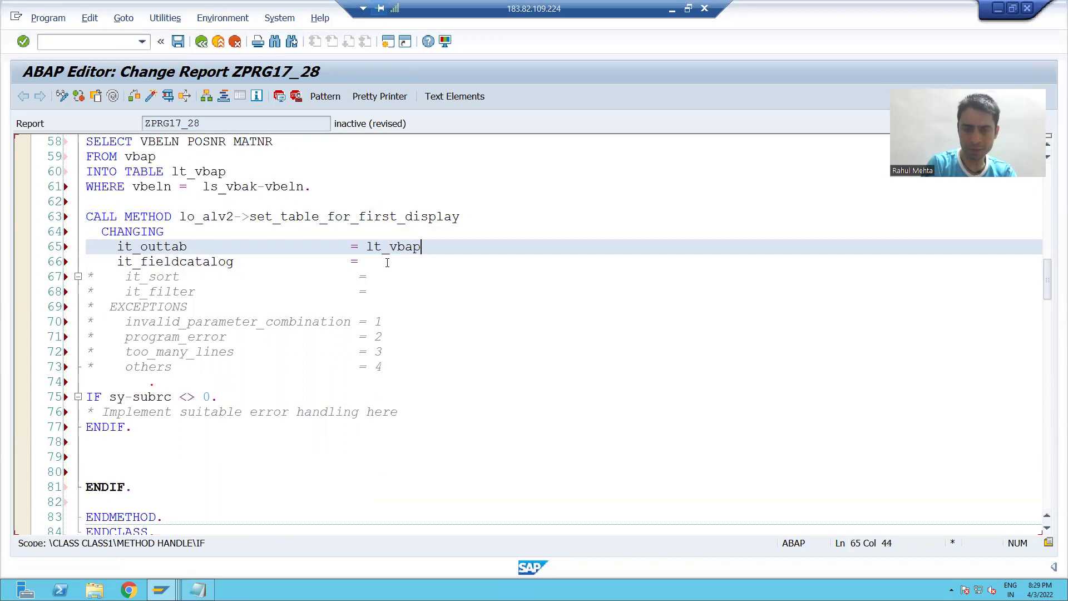
pyautogui.click(359, 262)
pyautogui.write('l')
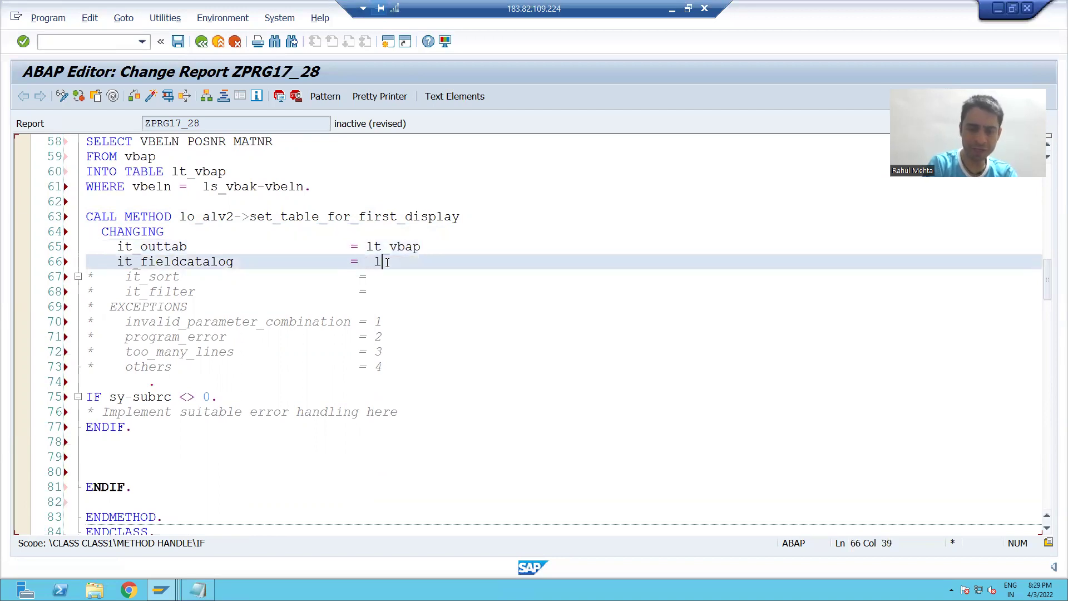
pyautogui.write('t_fieldcat2')
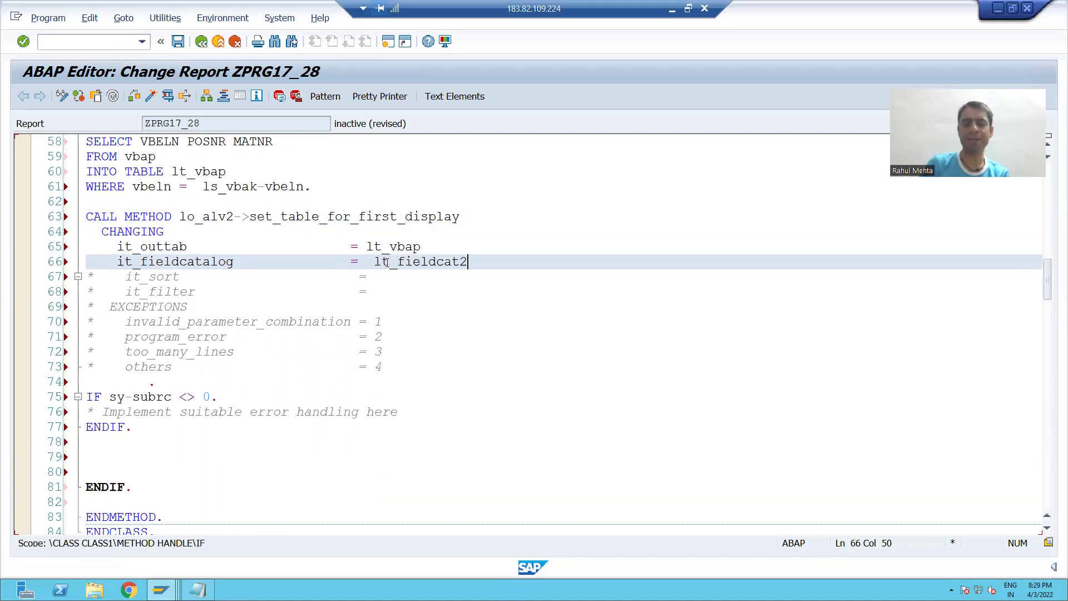
pyautogui.moveTo(175, 368); pyautogui.dragTo(123, 310)
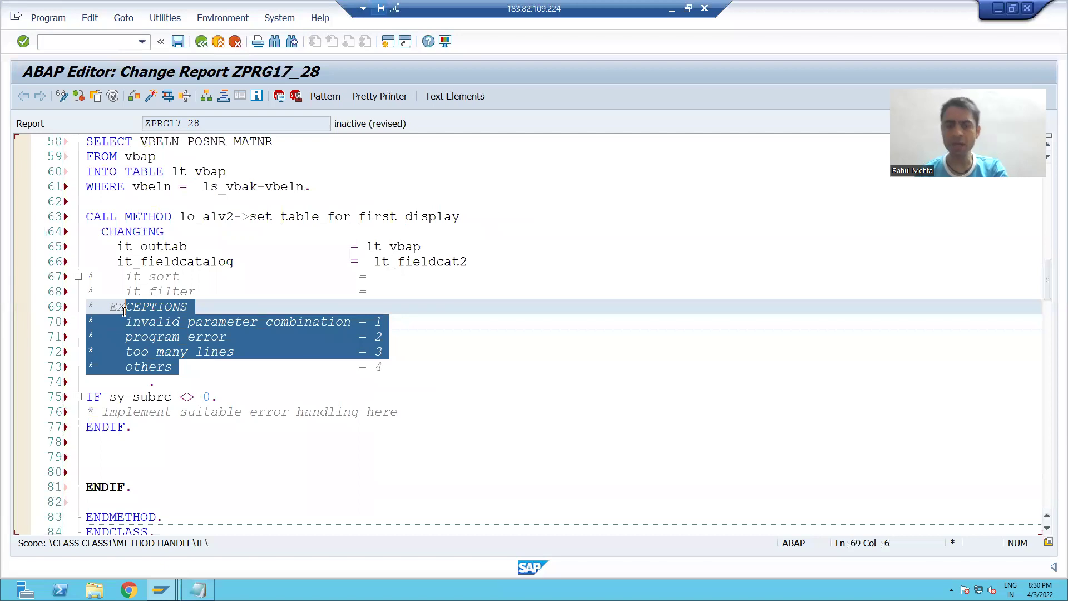
pyautogui.press('ctrl+shift+less')
pyautogui.click(113, 469)
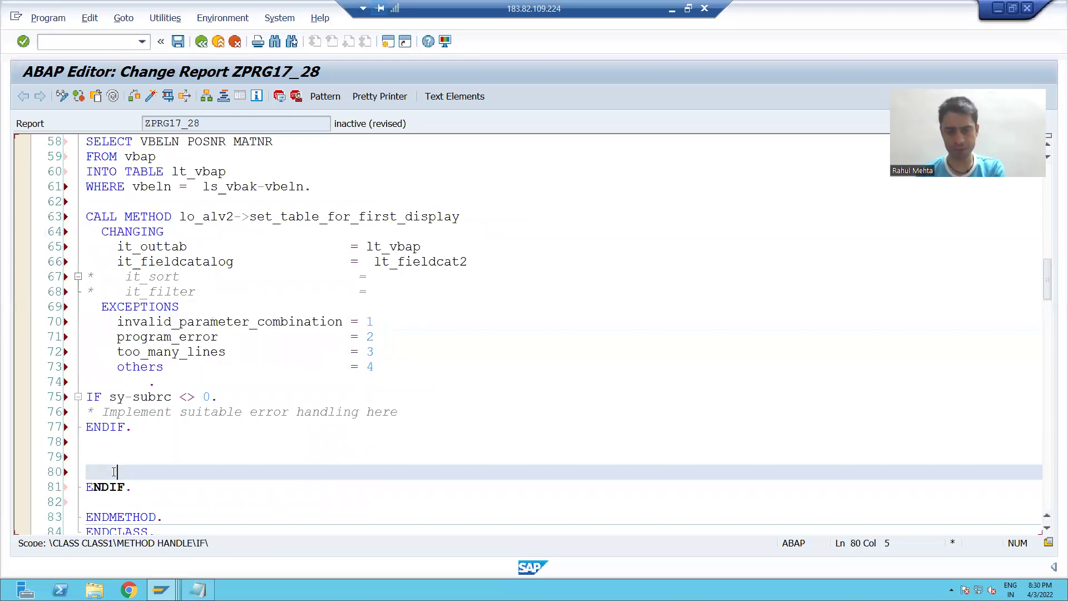
pyautogui.press('BackSpace')
pyautogui.press('BackSpace')
pyautogui.press('BackSpace')
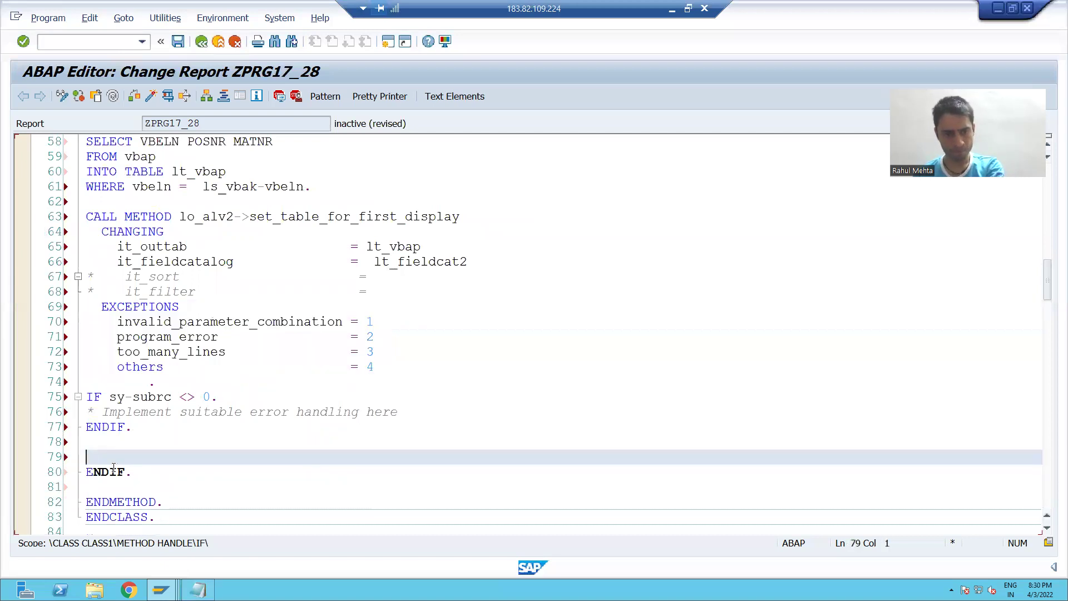
pyautogui.press('BackSpace')
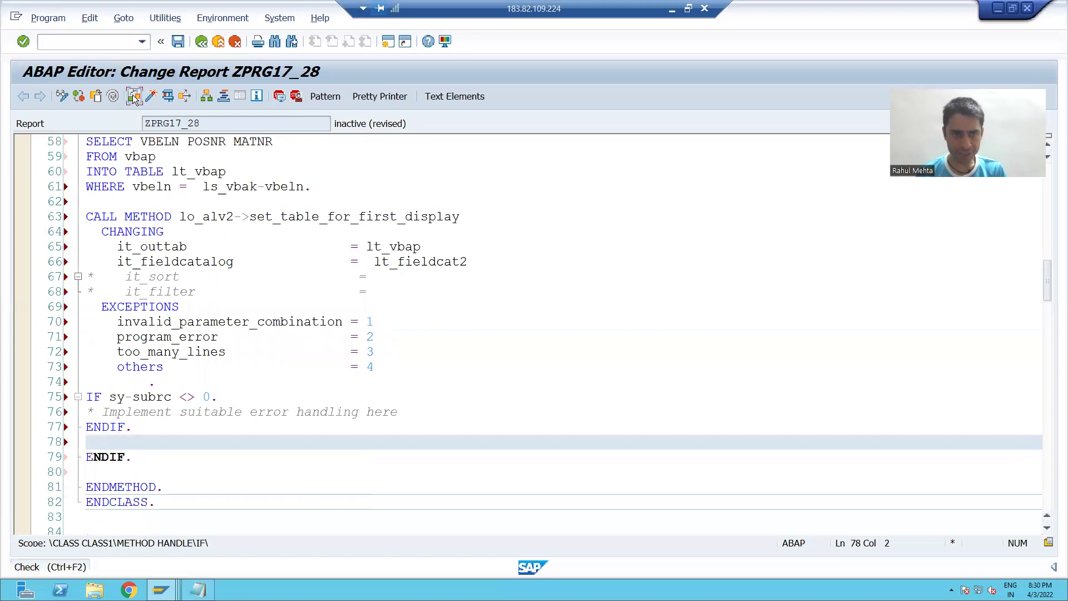
# - After a failed syntax check, add the missing ENDIF after line 78 for the nested IF
pyautogui.click(135, 96)
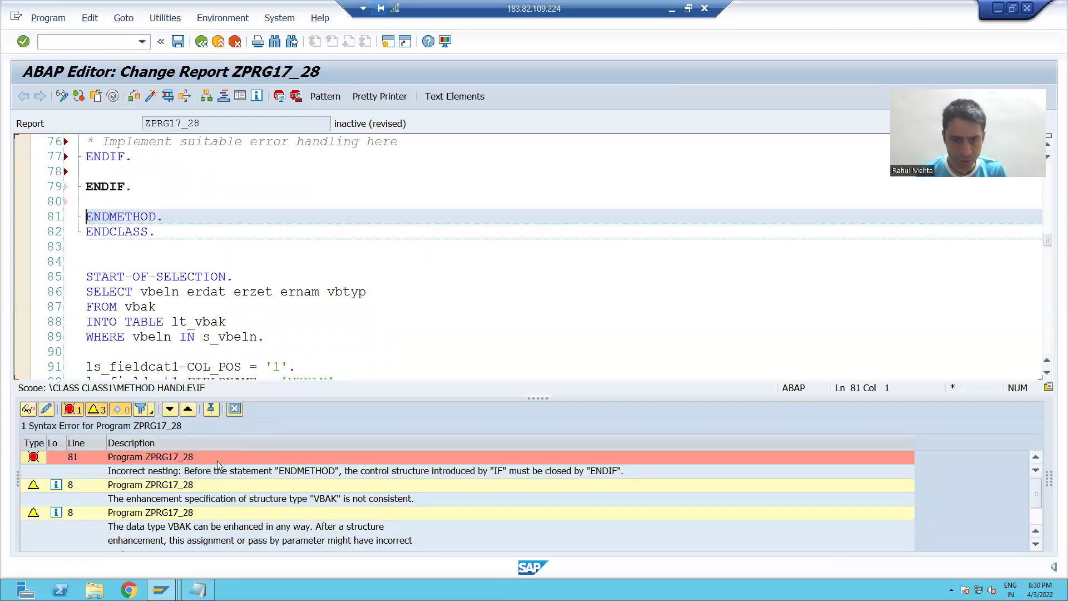
pyautogui.click(235, 408)
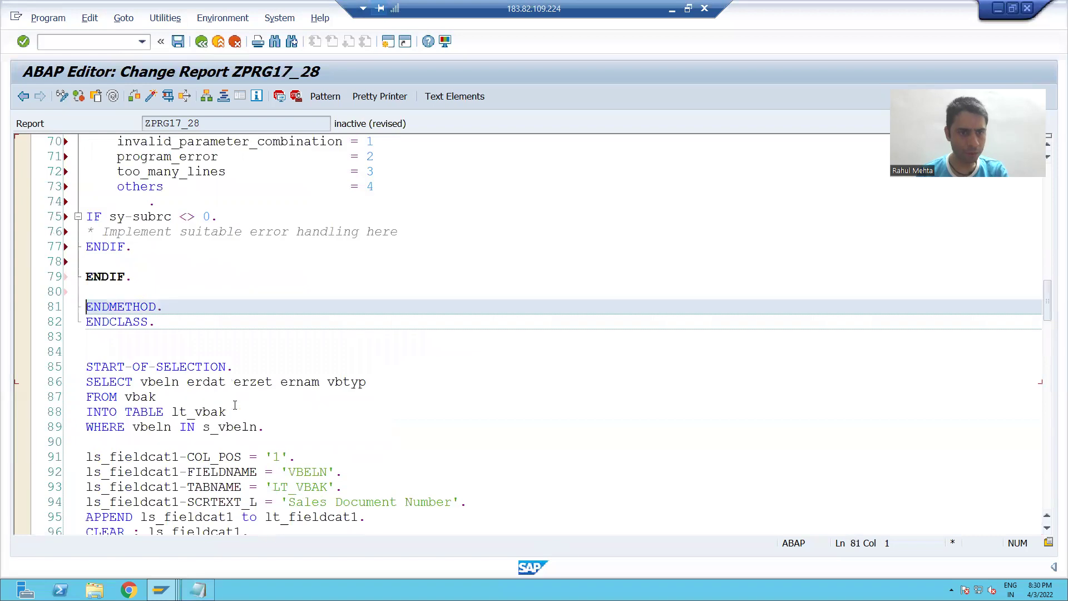
pyautogui.scroll(3, 235, 406)
pyautogui.scroll(3, 235, 407)
pyautogui.scroll(2, 235, 406)
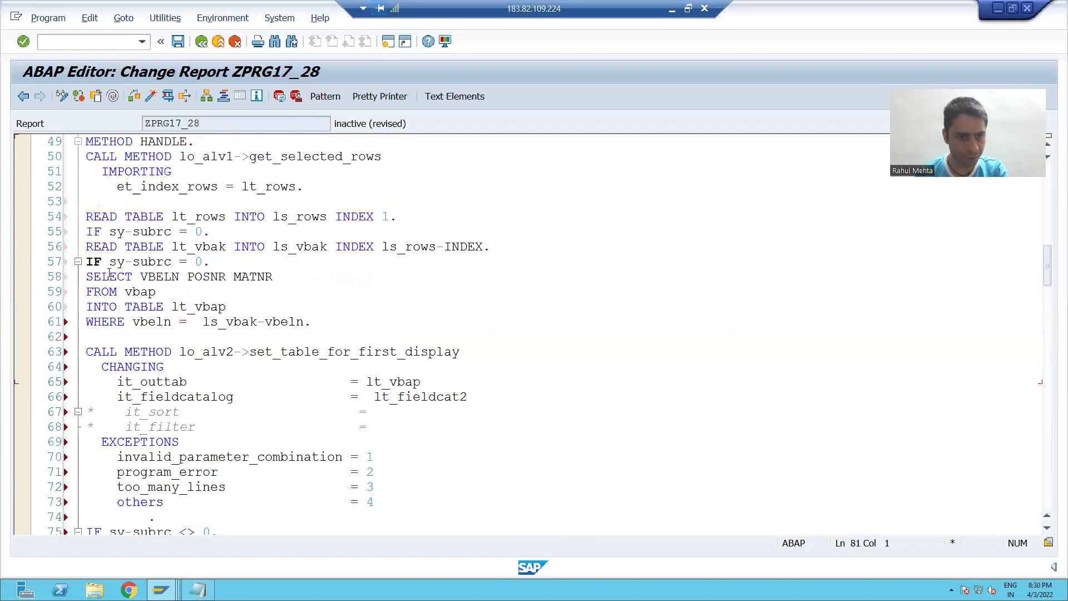
pyautogui.click(88, 231)
pyautogui.click(88, 262)
pyautogui.scroll(-2, 201, 390)
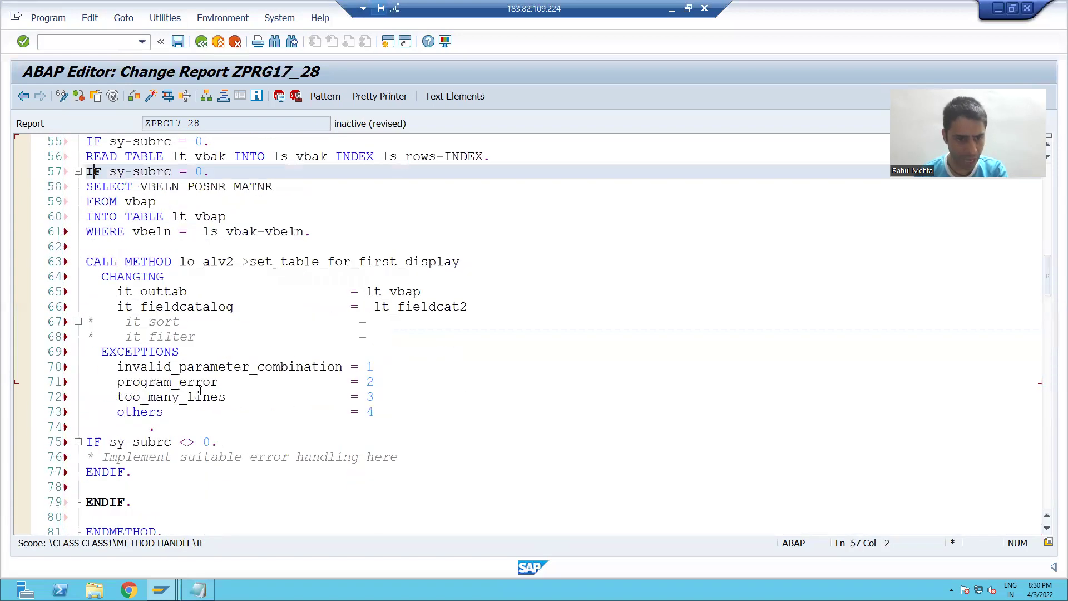
pyautogui.click(116, 487)
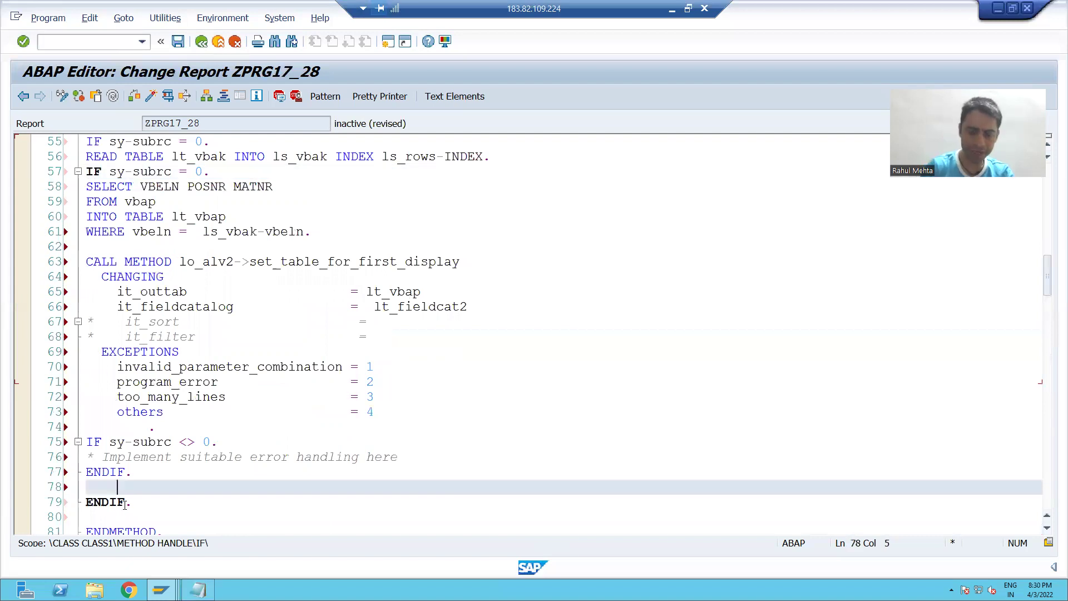
pyautogui.press('Return')
pyautogui.press('BackSpace')
pyautogui.press('BackSpace')
pyautogui.press('BackSpace')
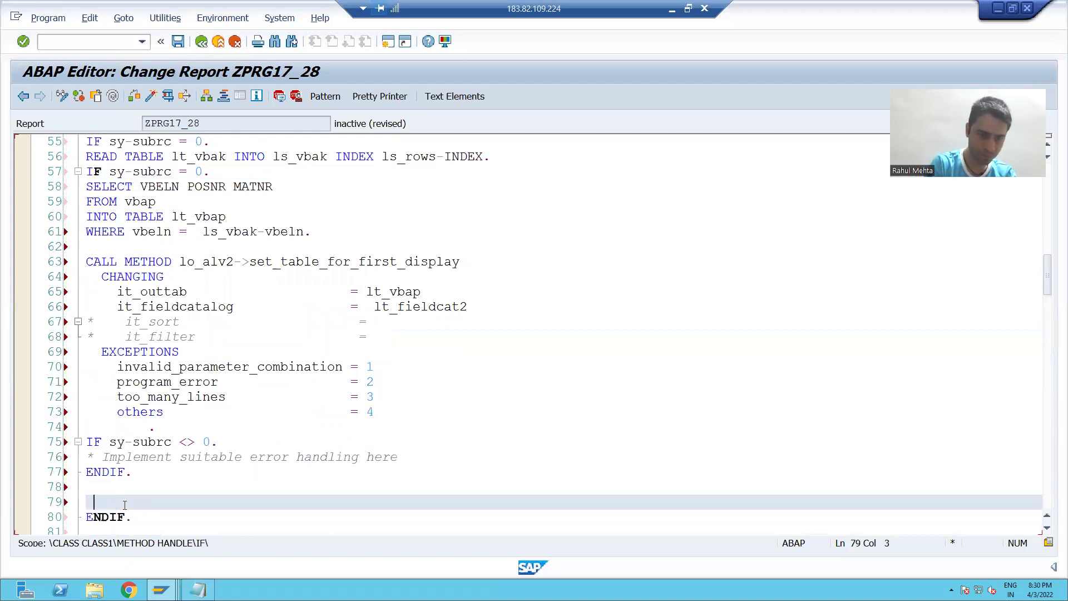
pyautogui.write('END')
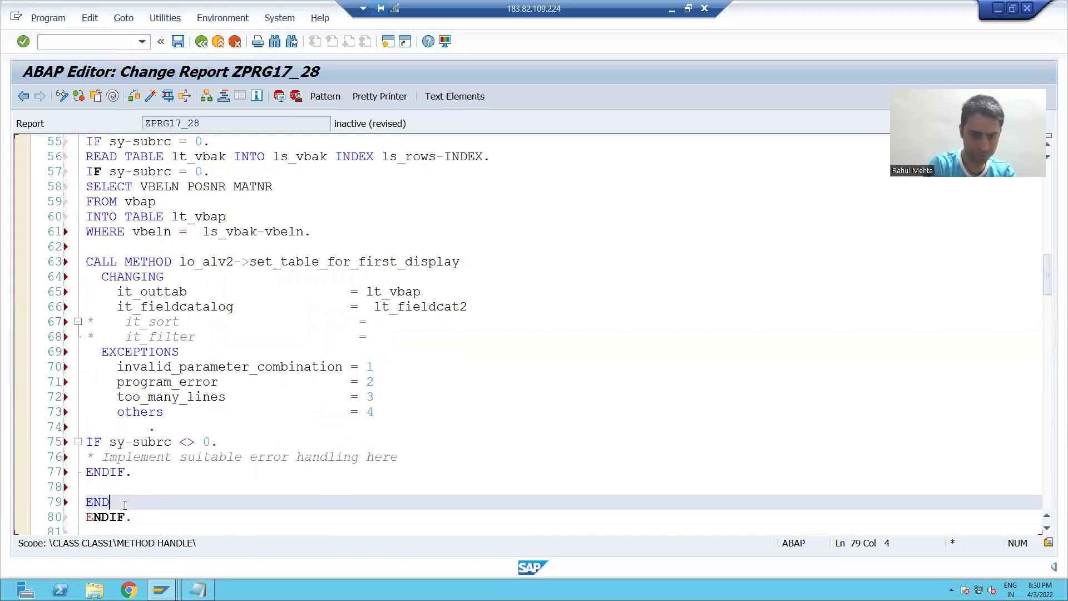
pyautogui.write('IF.')
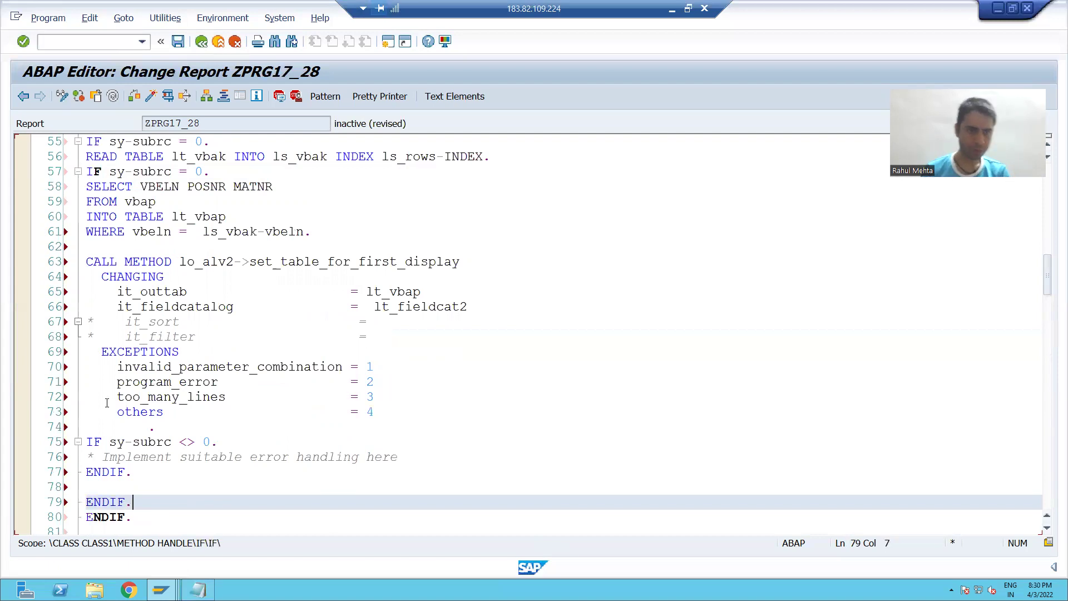
# - Re-check the syntax and confirm activation of report ZPRG17_28
pyautogui.click(135, 96)
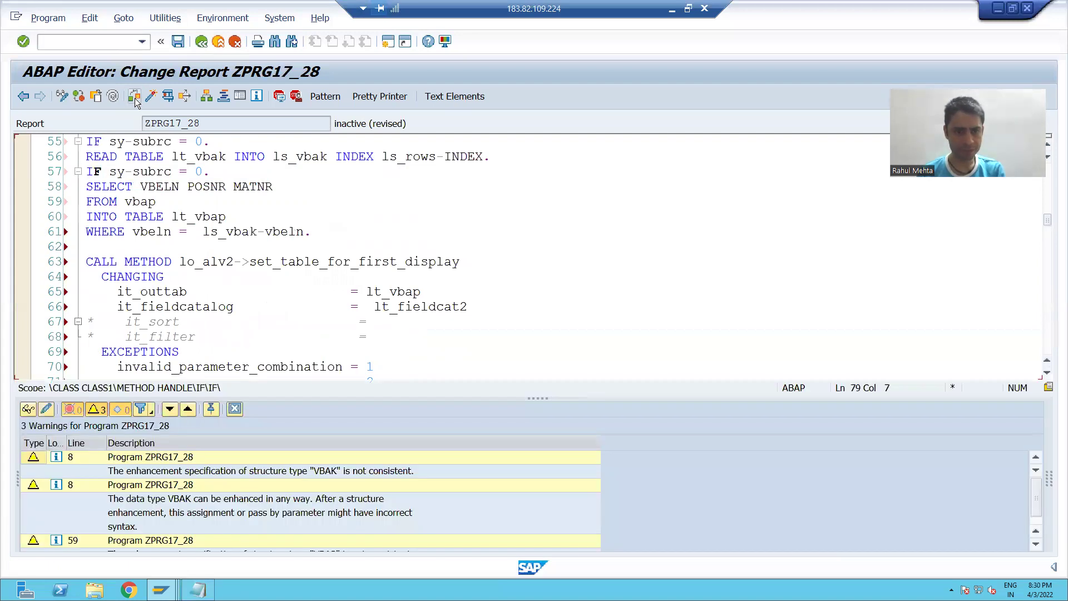
pyautogui.click(151, 95)
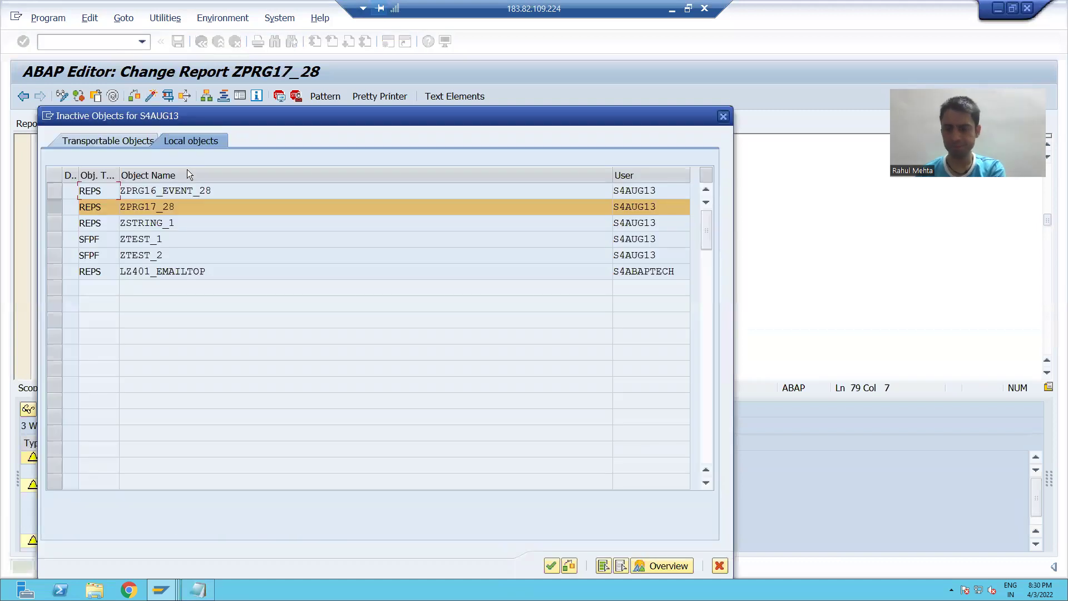
pyautogui.press('Return')
pyautogui.click(237, 291)
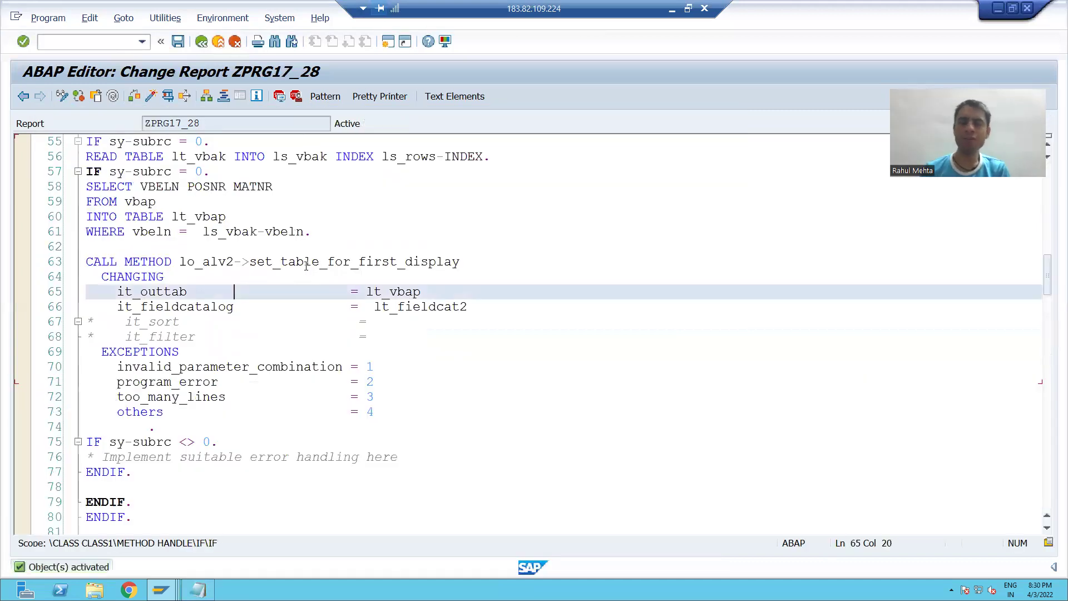
pyautogui.scroll(2, 237, 291)
pyautogui.scroll(1, 311, 282)
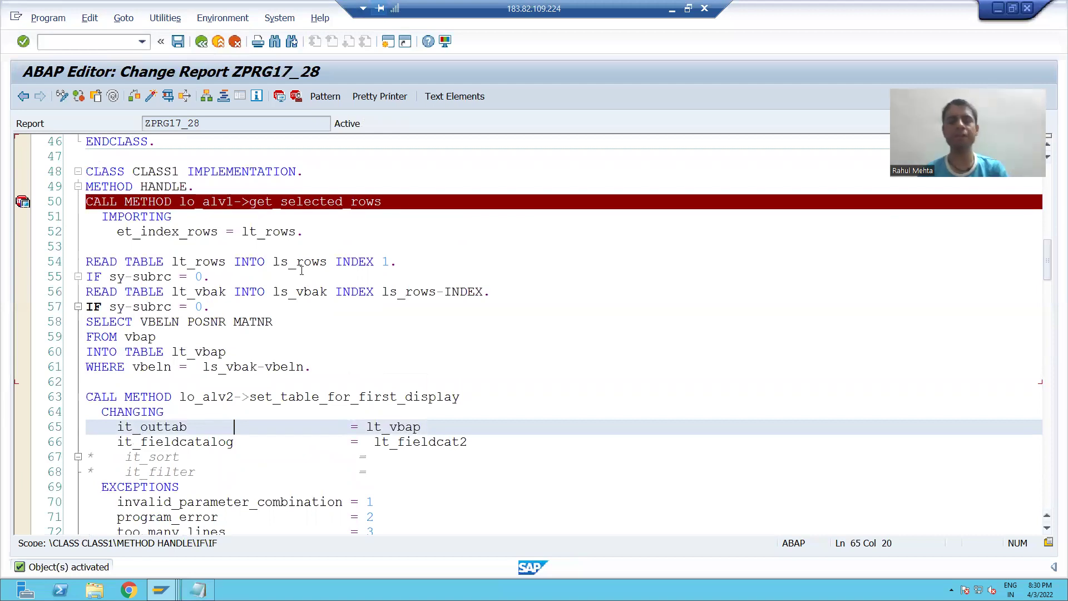
pyautogui.click(166, 96)
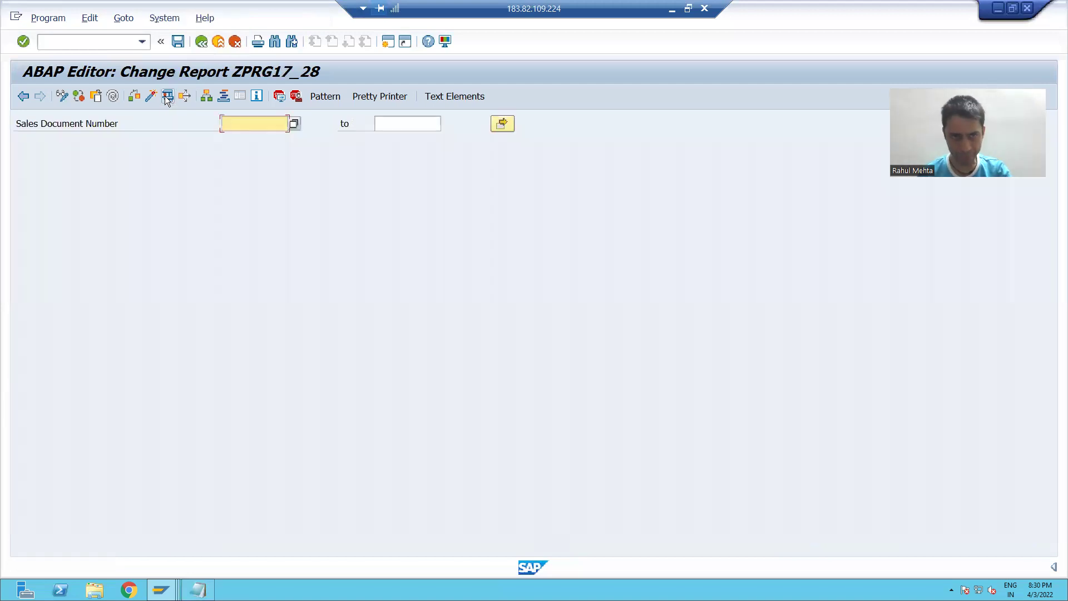
pyautogui.click(249, 137)
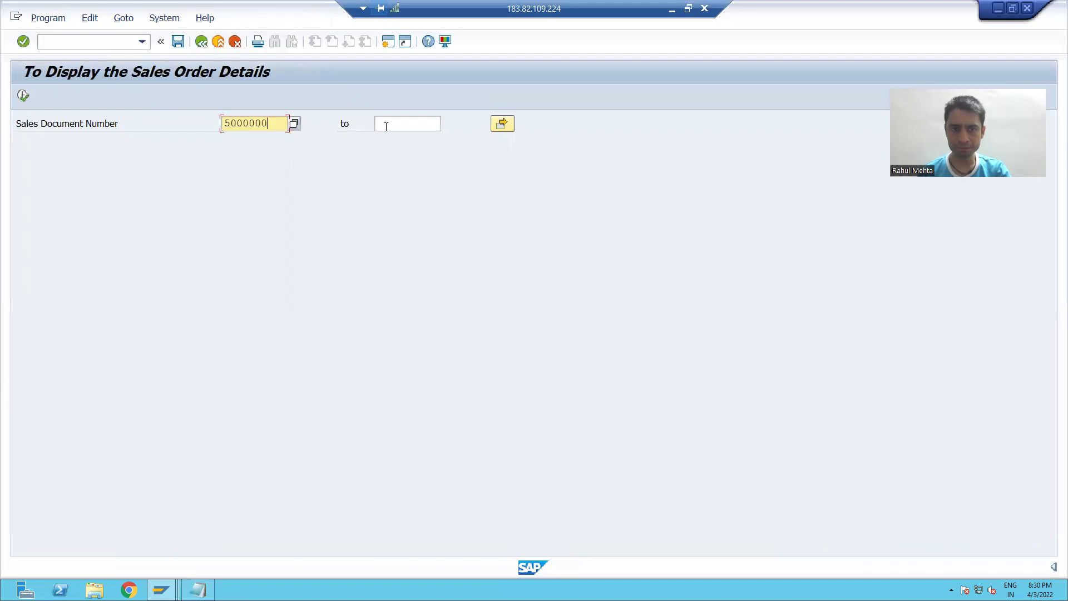
pyautogui.click(407, 124)
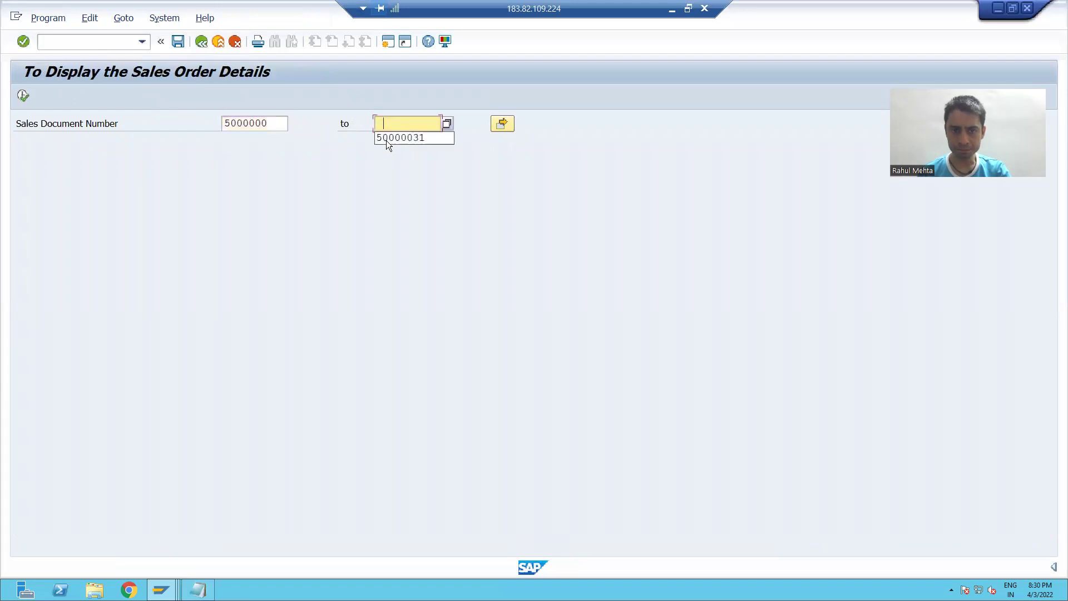
pyautogui.click(24, 97)
pyautogui.click(66, 270)
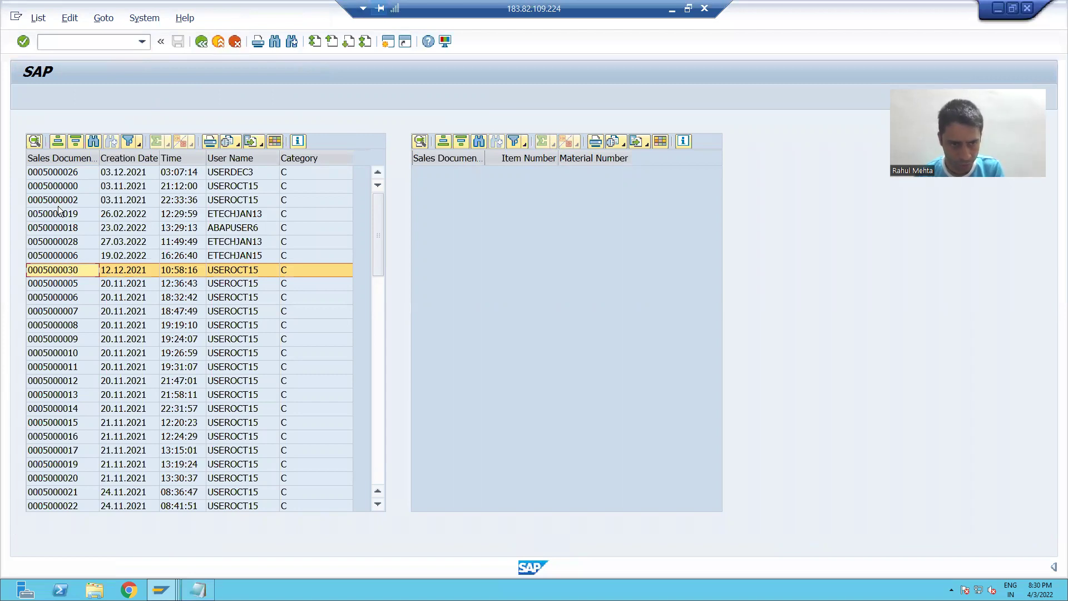
pyautogui.doubleClick(61, 269)
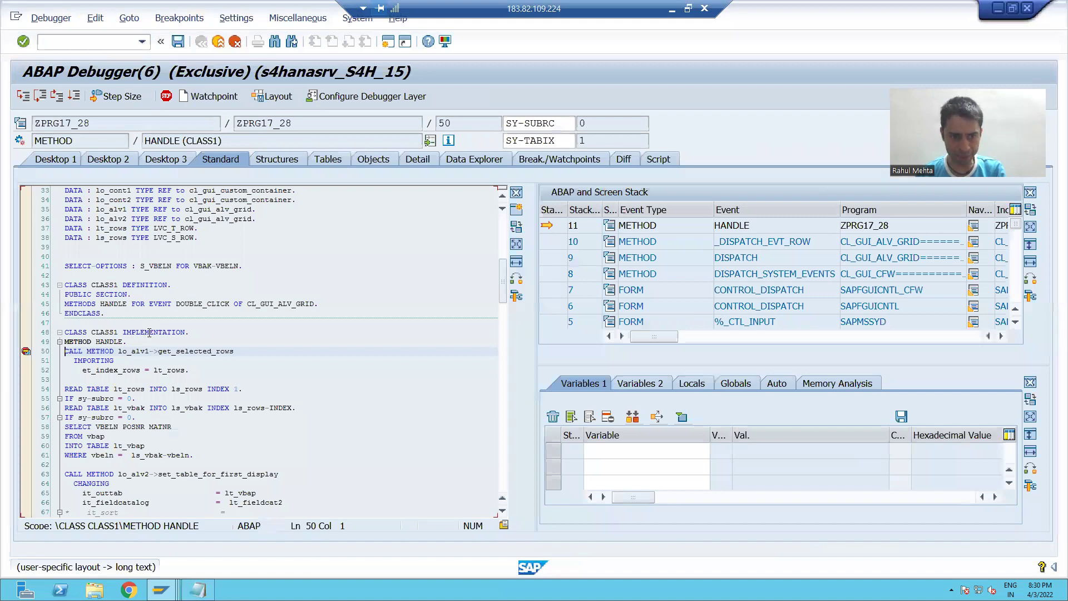
pyautogui.click(165, 160)
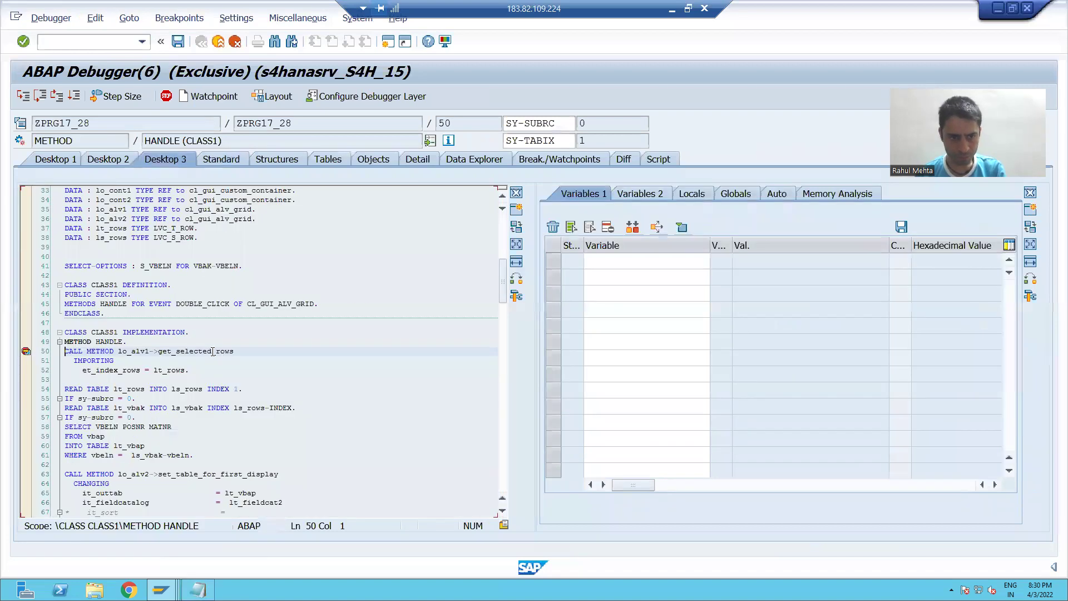
pyautogui.scroll(2, 213, 351)
pyautogui.scroll(1, 212, 350)
pyautogui.scroll(1, 213, 351)
pyautogui.scroll(1, 213, 351)
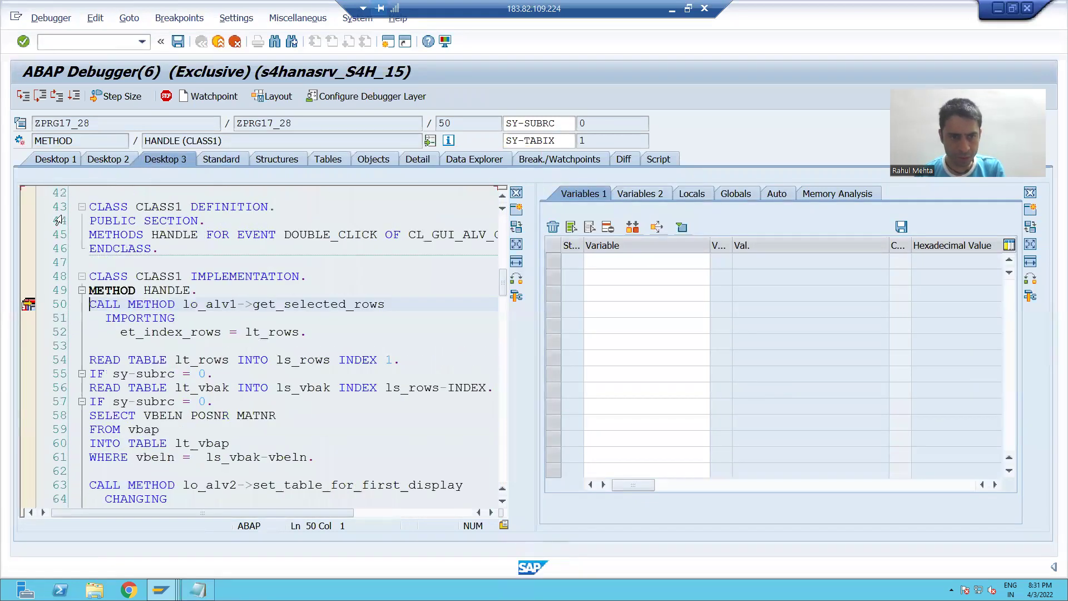
pyautogui.press('F6')
pyautogui.click(274, 332)
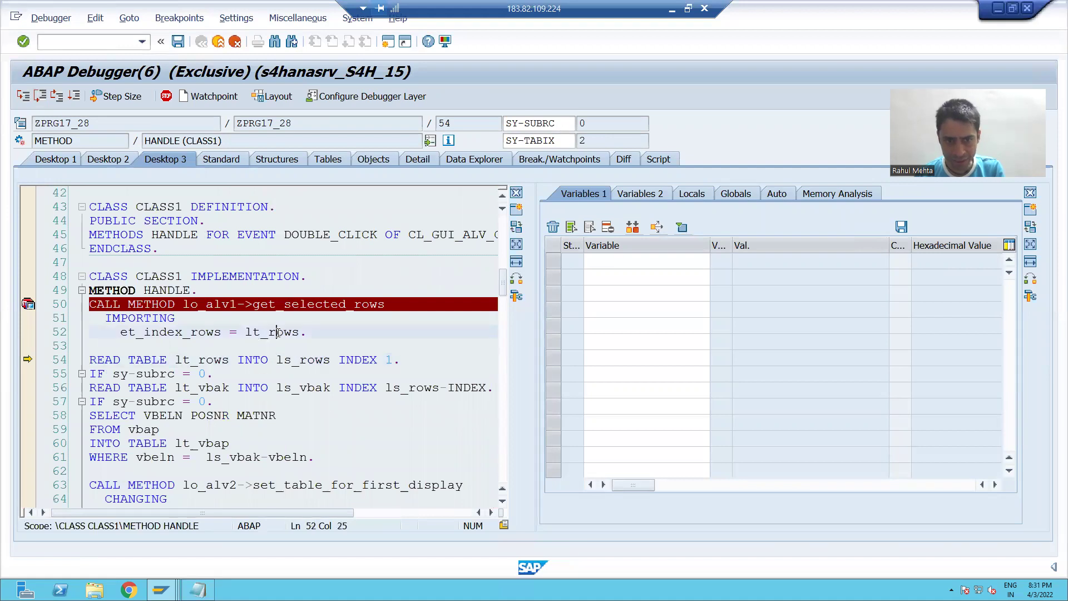
pyautogui.doubleClick(275, 332)
pyautogui.doubleClick(650, 261)
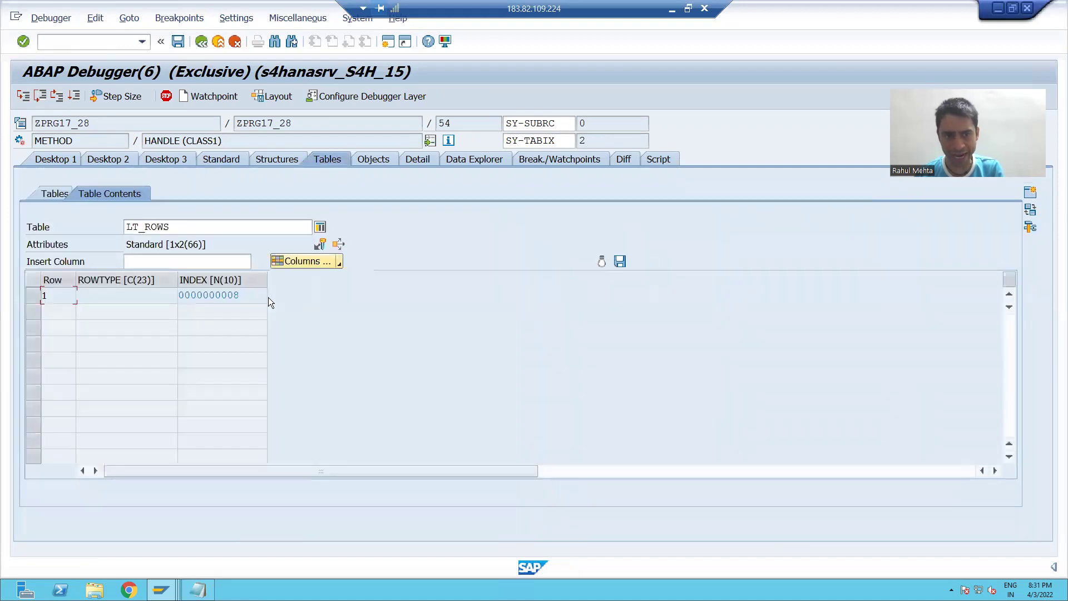
pyautogui.click(208, 295)
pyautogui.click(179, 296)
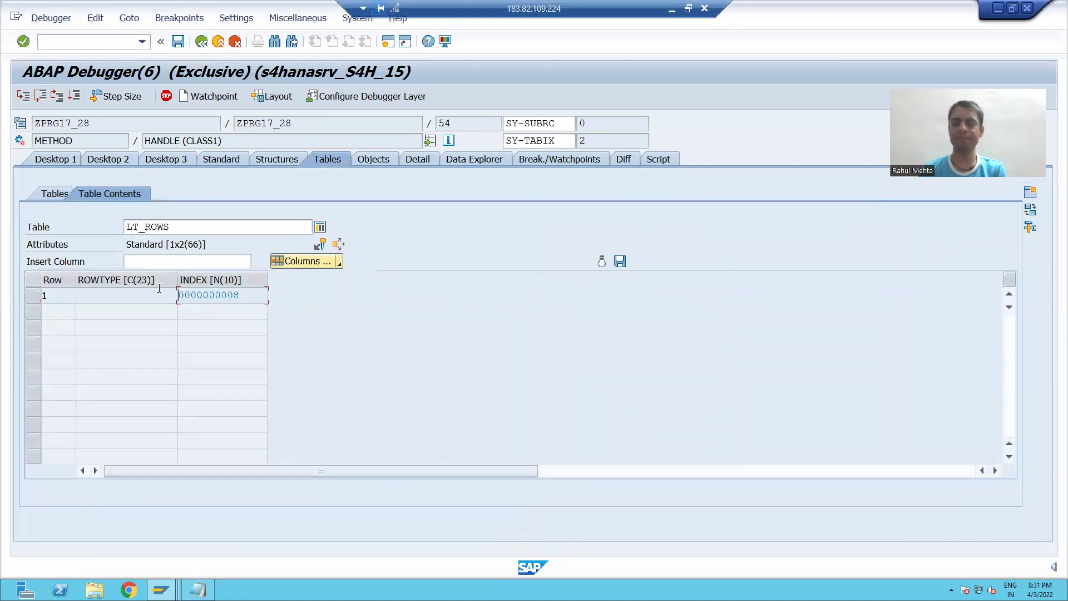
pyautogui.click(36, 292)
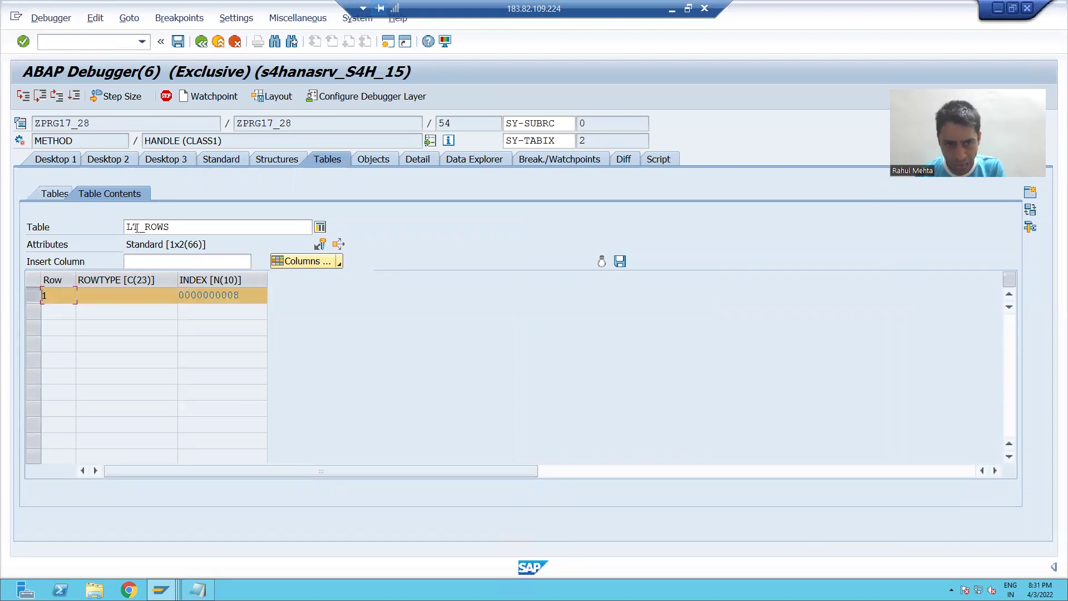
pyautogui.click(165, 160)
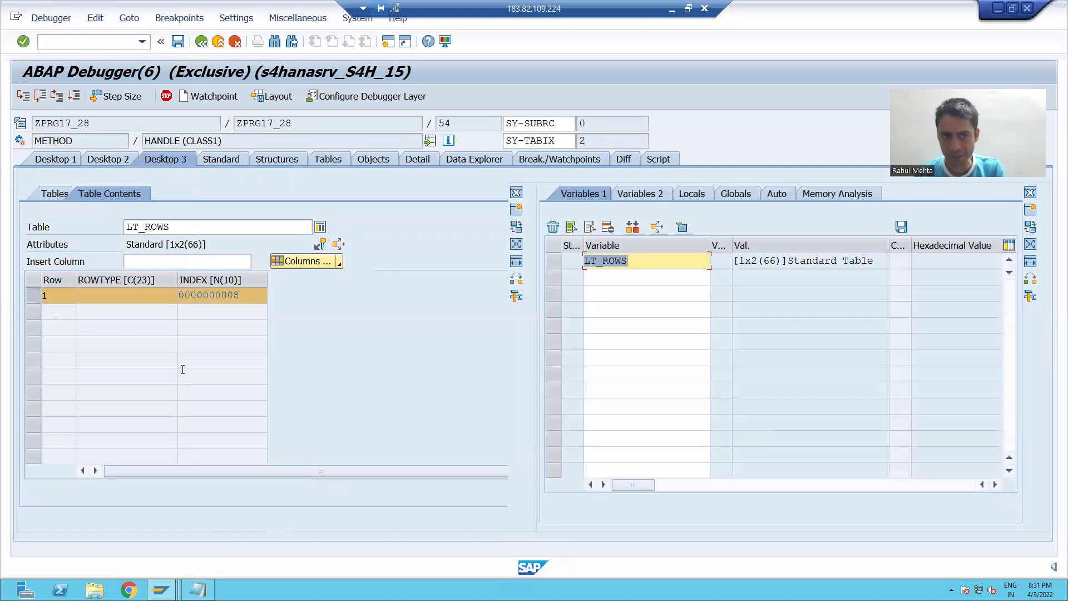
pyautogui.click(377, 358)
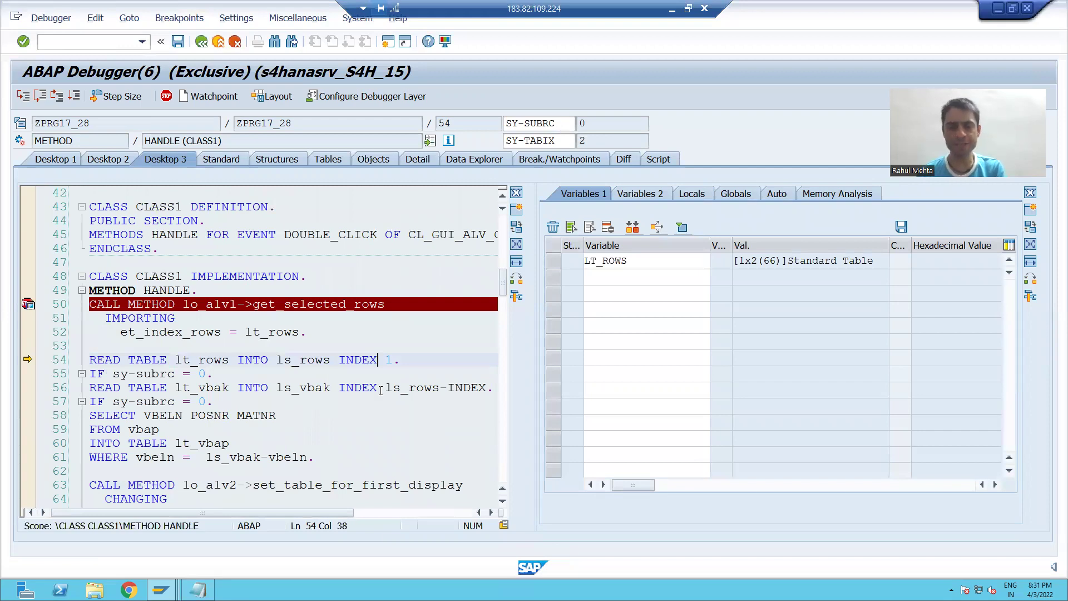
pyautogui.click(40, 95)
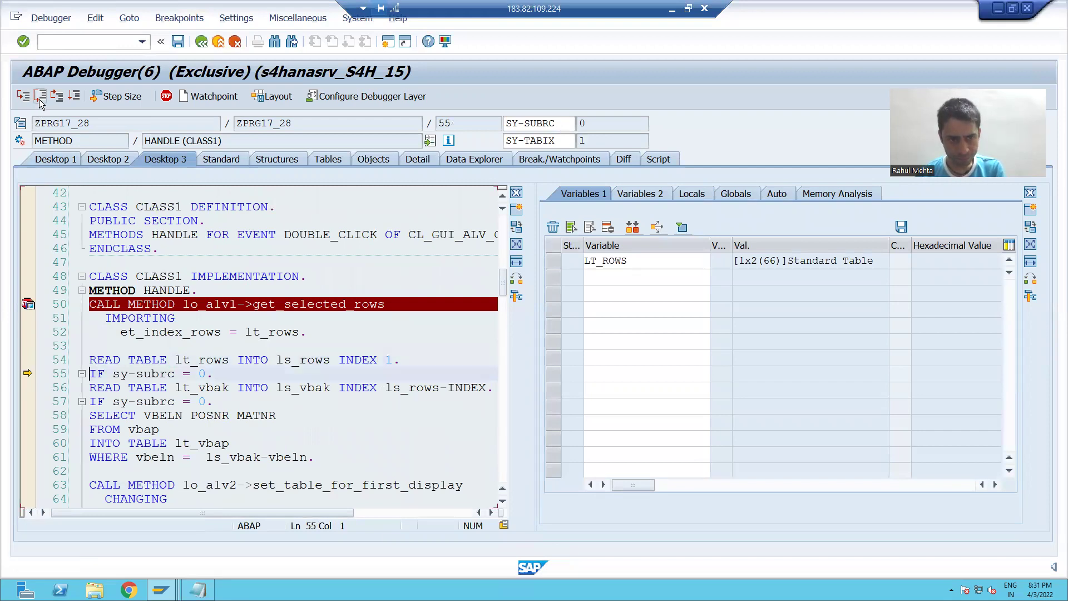
pyautogui.click(207, 360)
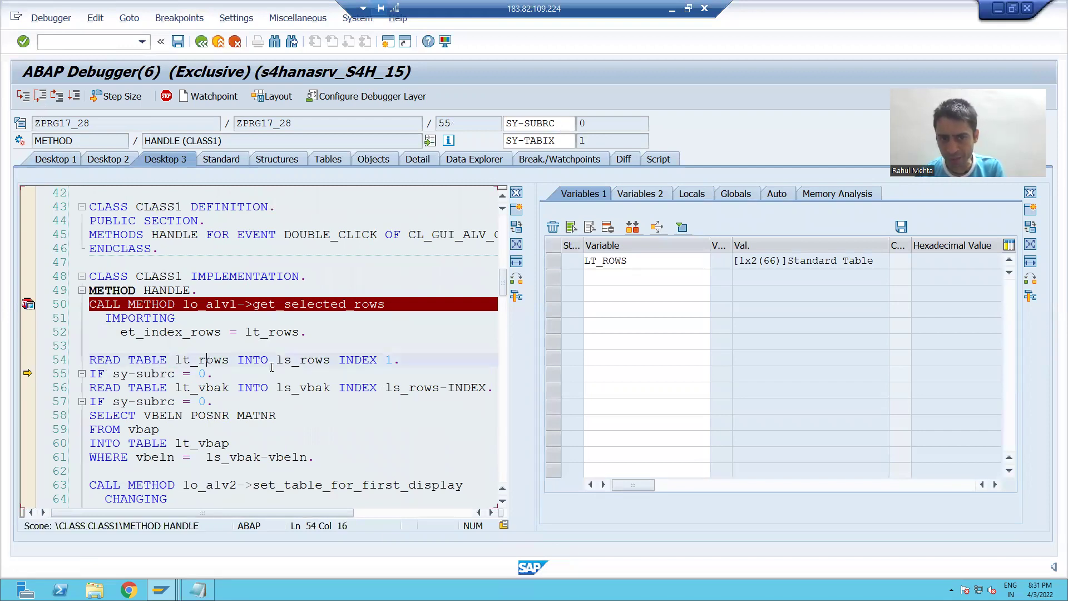
pyautogui.moveTo(299, 359); pyautogui.dragTo(305, 362)
pyautogui.doubleClick(306, 362)
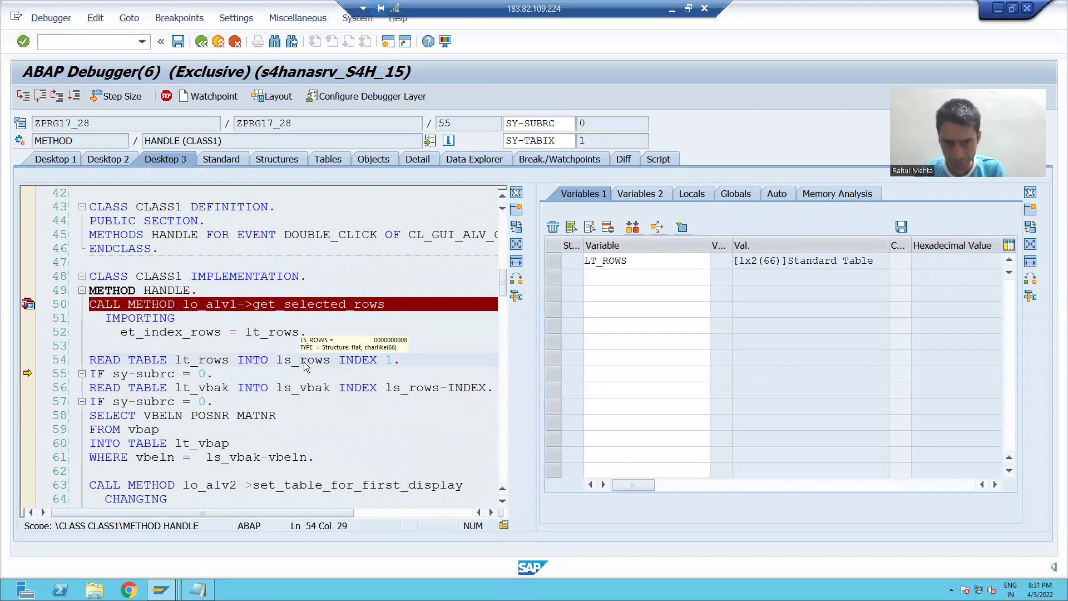
pyautogui.doubleClick(647, 280)
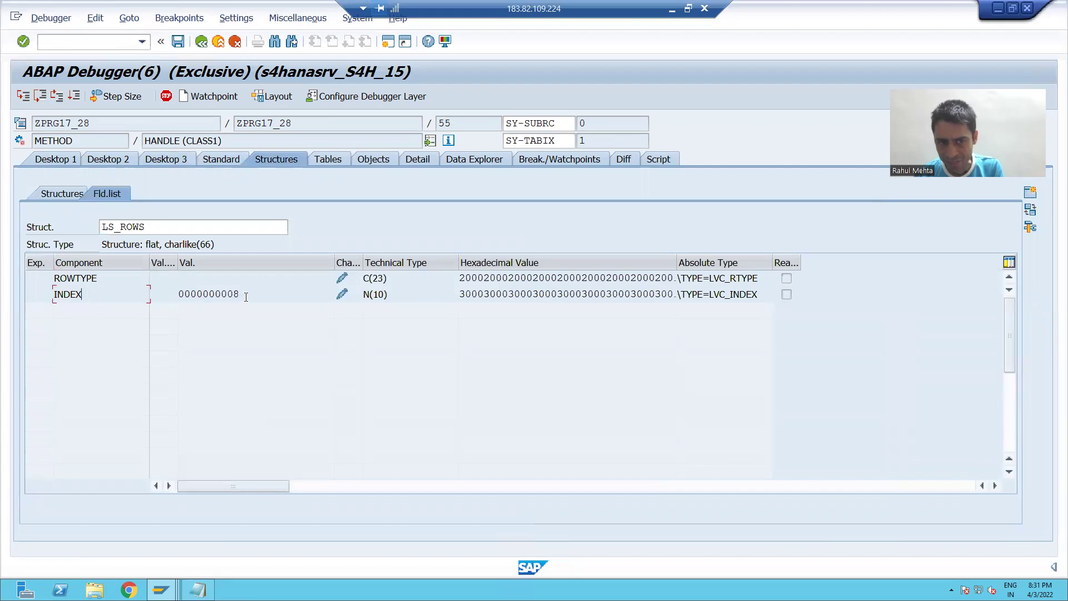
pyautogui.moveTo(241, 294); pyautogui.dragTo(177, 293)
pyautogui.click(154, 290)
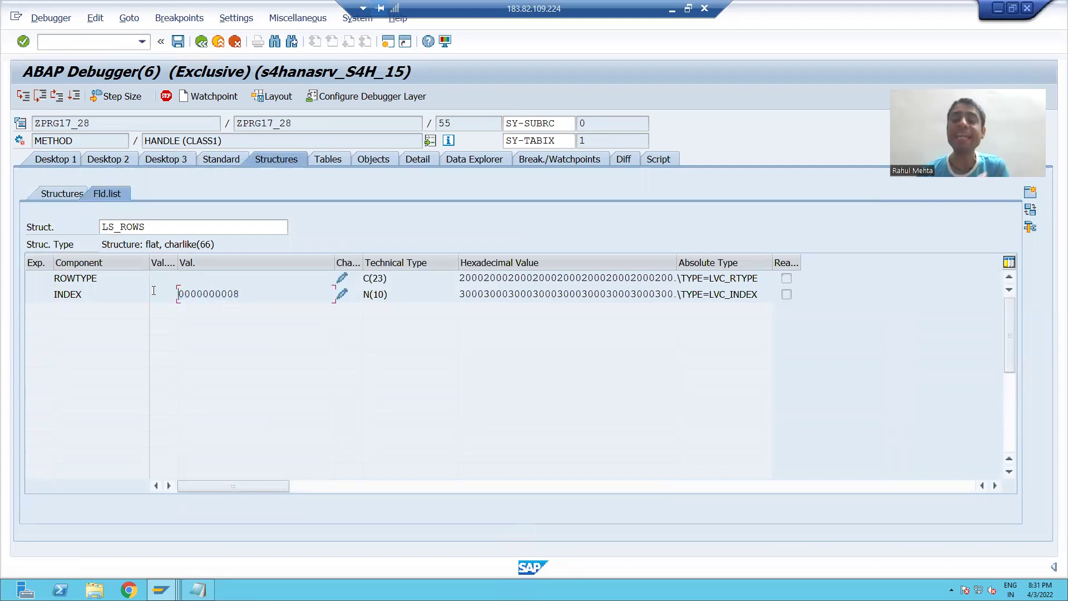
# - Watch LS_ROWS-INDEX and LT_VBAK, then step to line 56 with F5
pyautogui.click(166, 160)
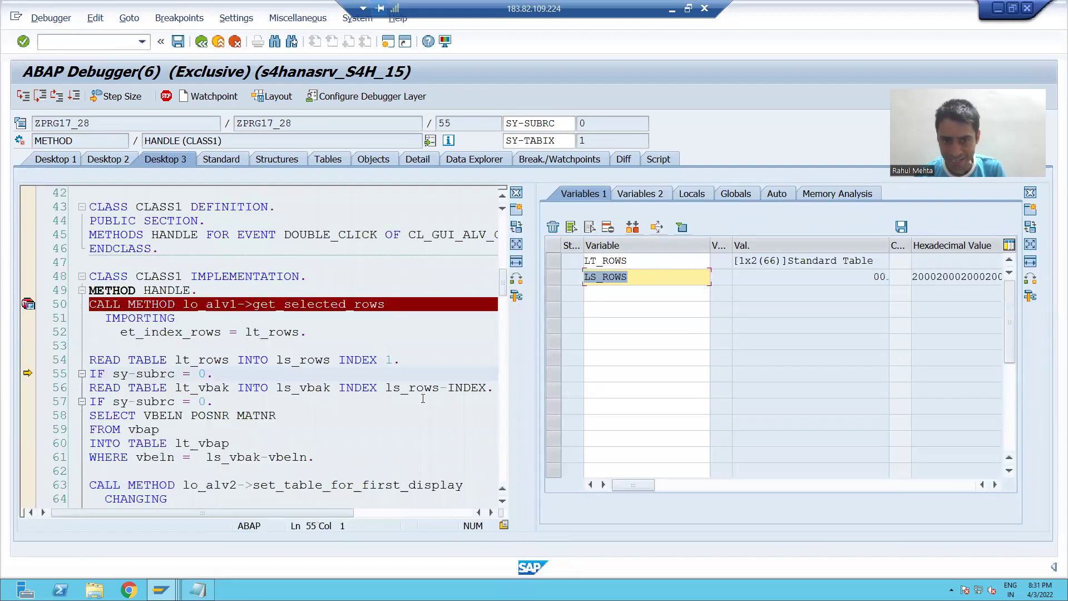
pyautogui.doubleClick(454, 387)
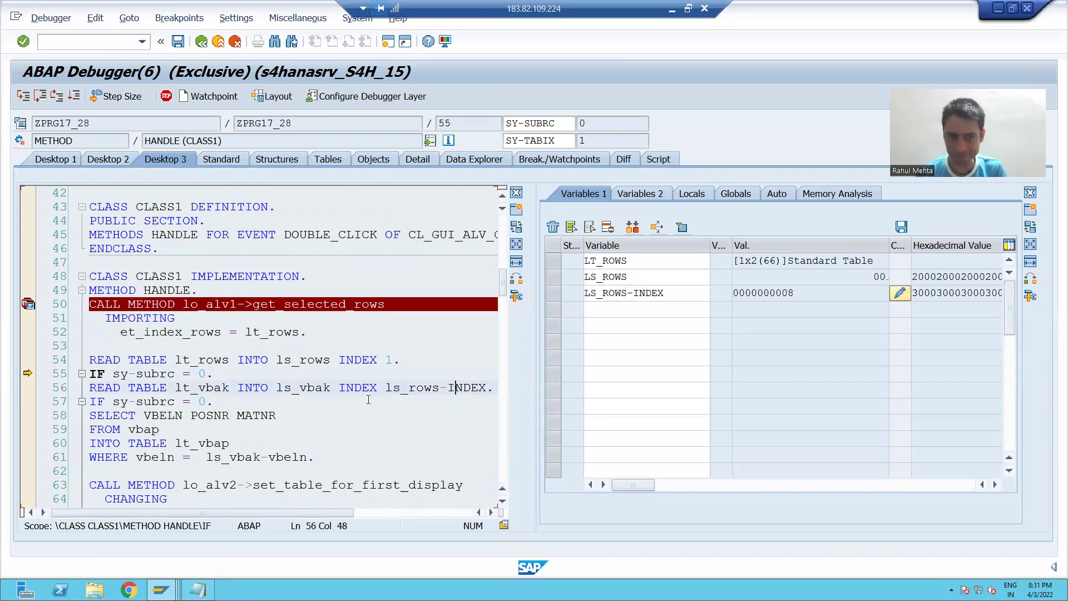
pyautogui.doubleClick(207, 389)
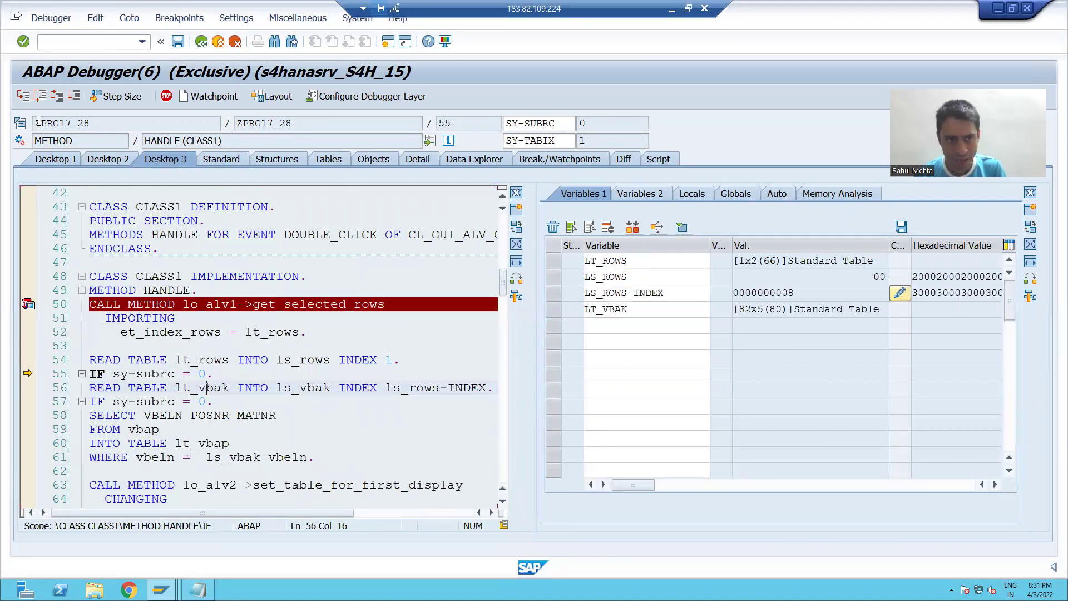
pyautogui.press('F5')
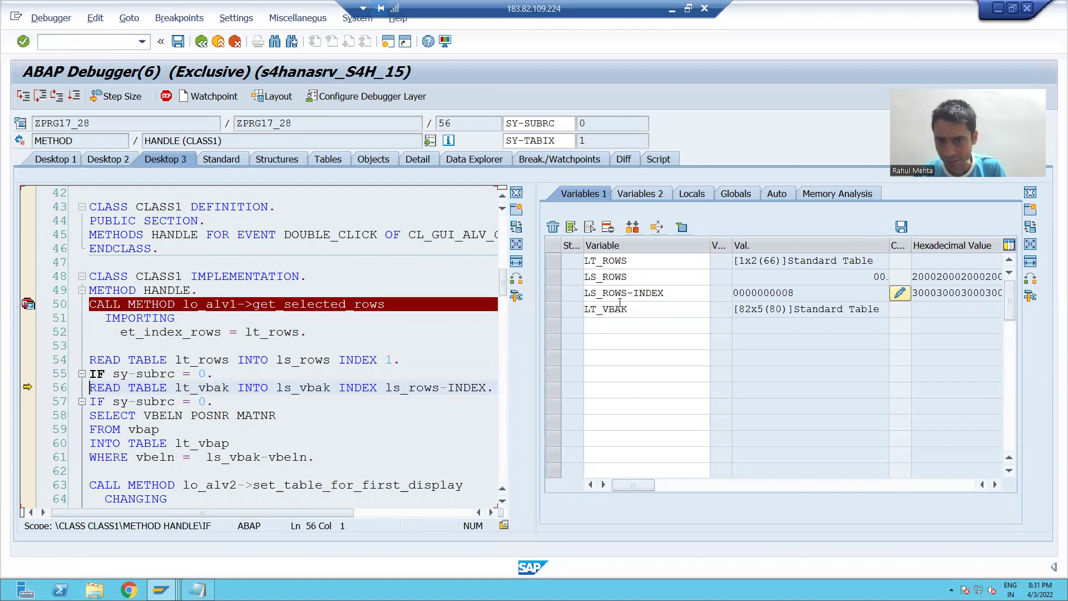
# - Check row 8 in LT_VBAK's contents, then execute the read of lt_vbak by index
pyautogui.doubleClick(606, 309)
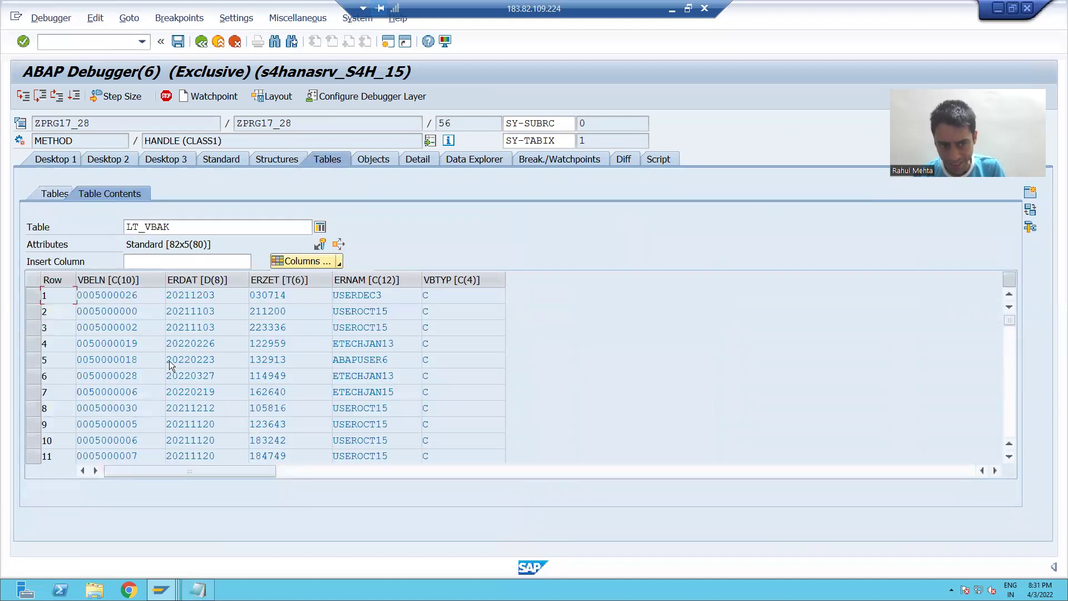
pyautogui.click(32, 410)
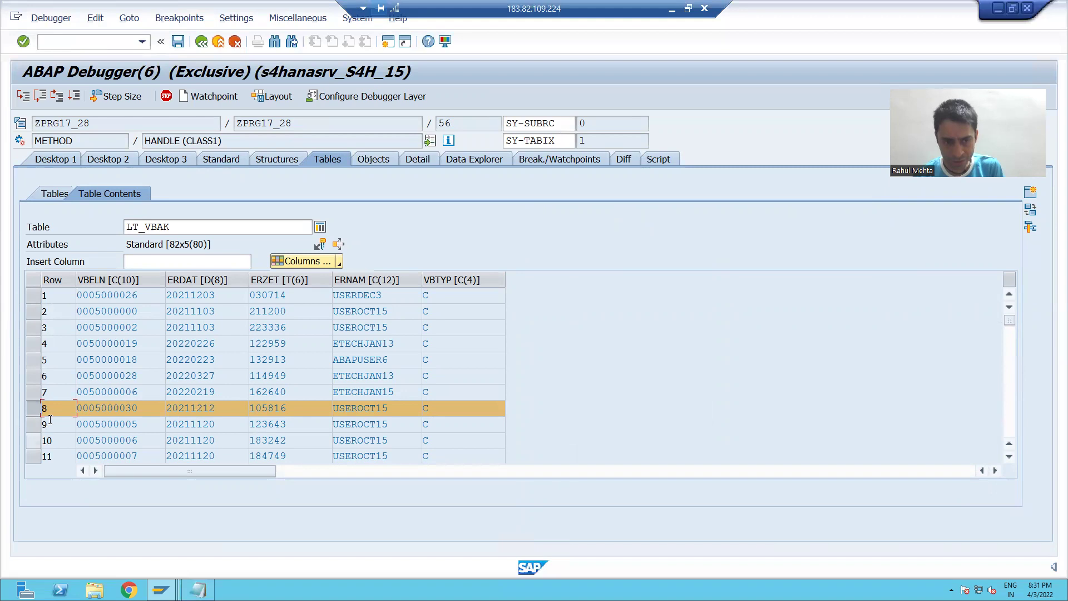
pyautogui.click(165, 159)
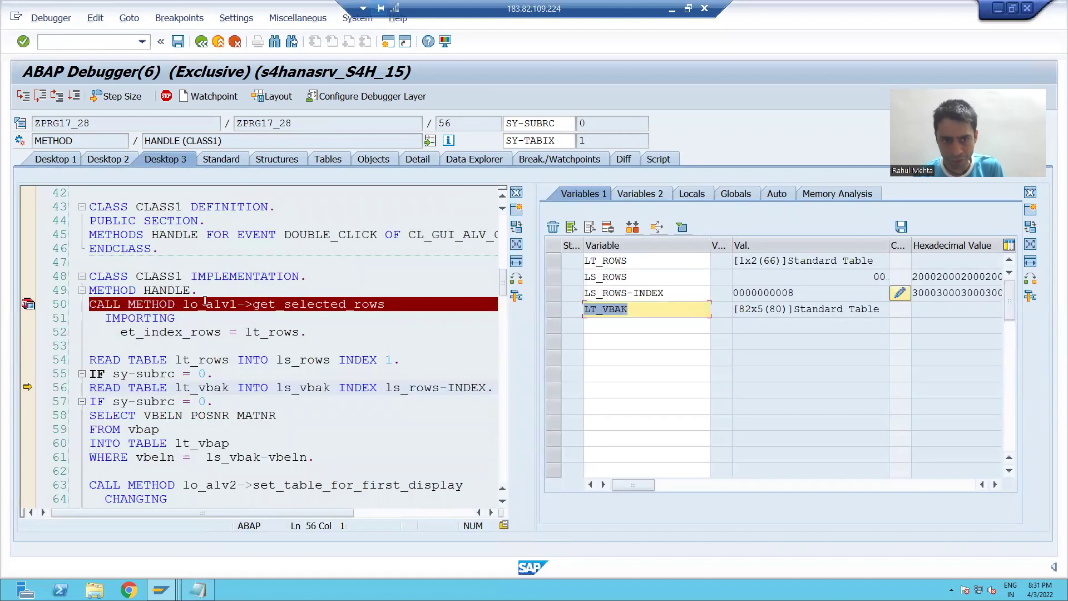
pyautogui.click(315, 391)
pyautogui.scroll(-2, 316, 391)
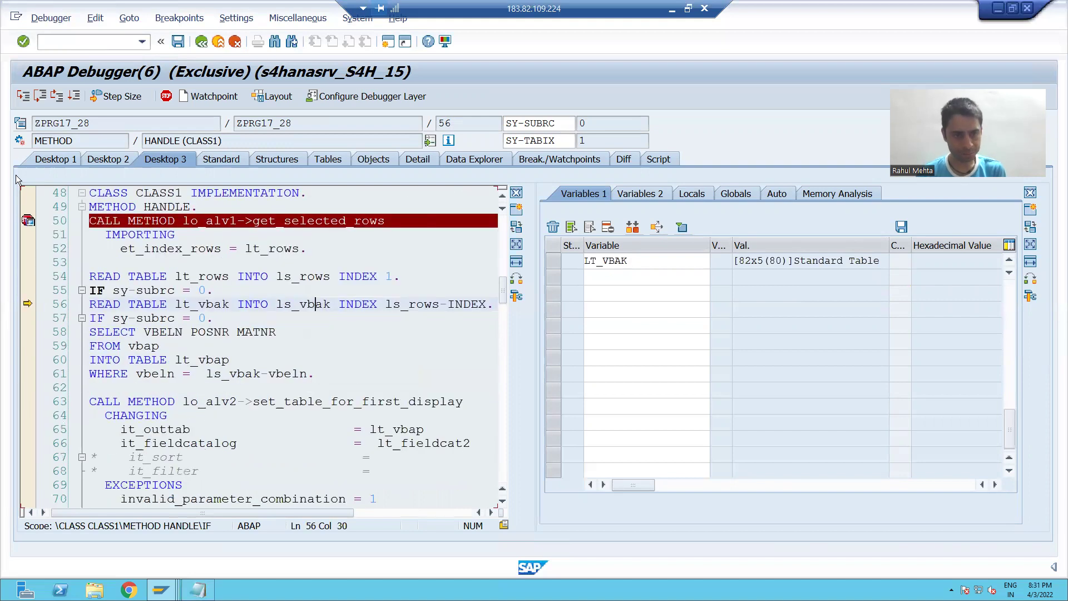
pyautogui.click(40, 96)
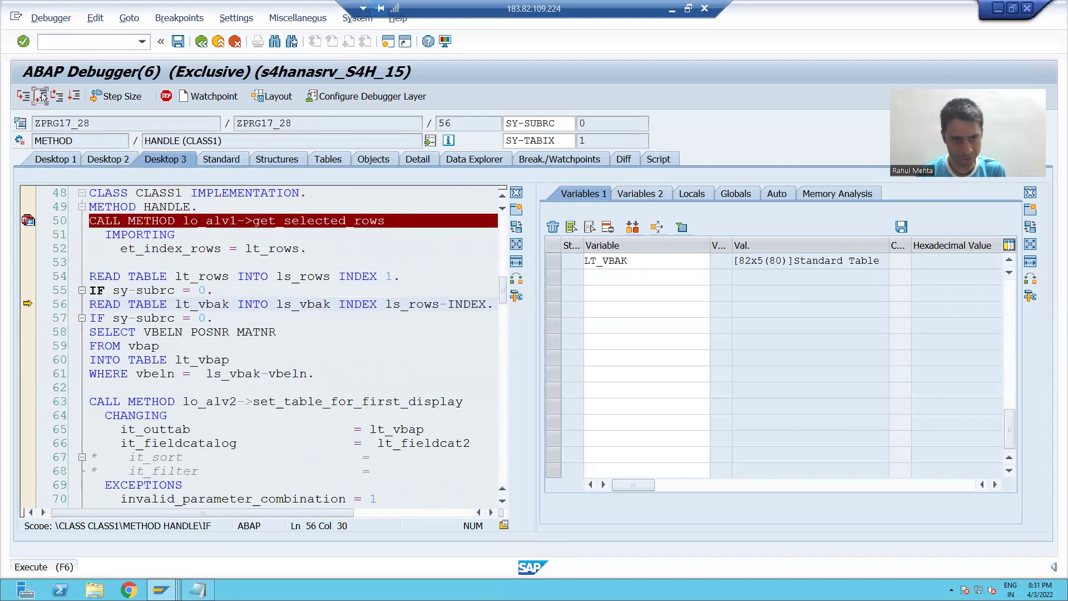
pyautogui.doubleClick(302, 304)
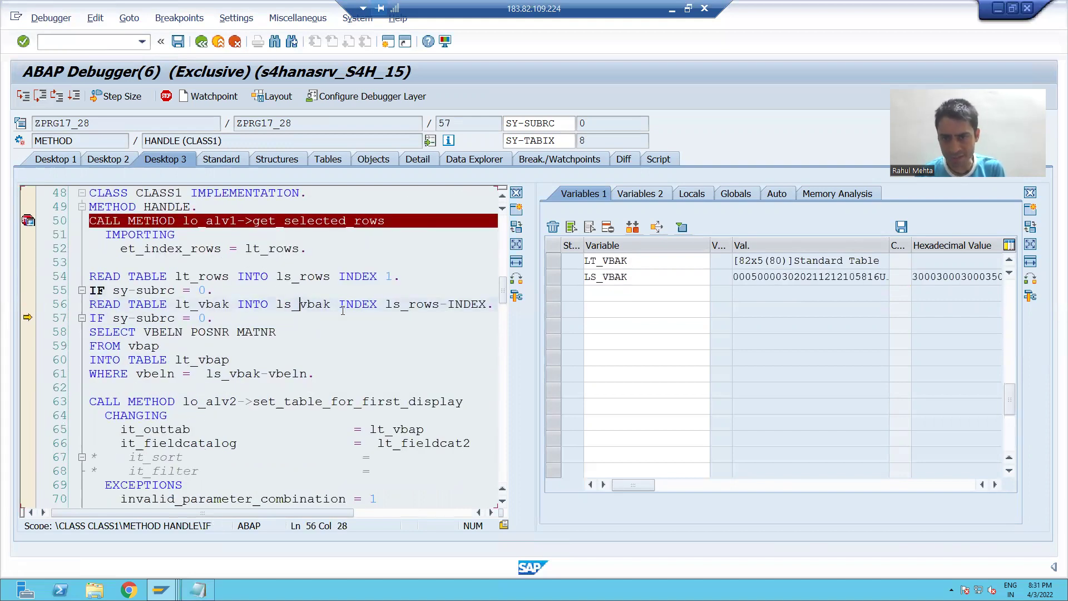
pyautogui.doubleClick(609, 277)
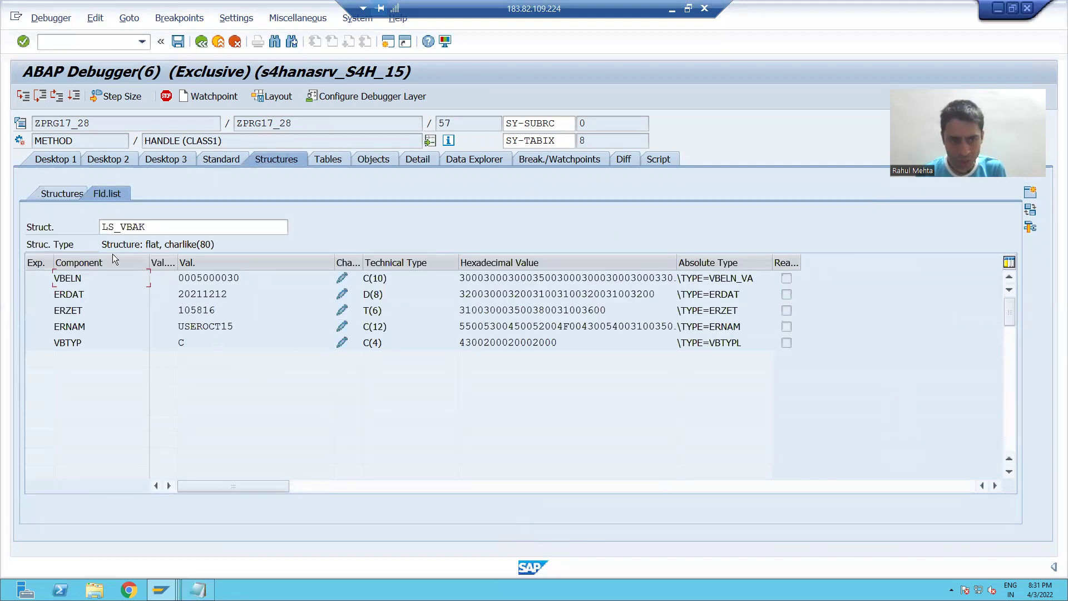
pyautogui.click(143, 227)
pyautogui.click(204, 278)
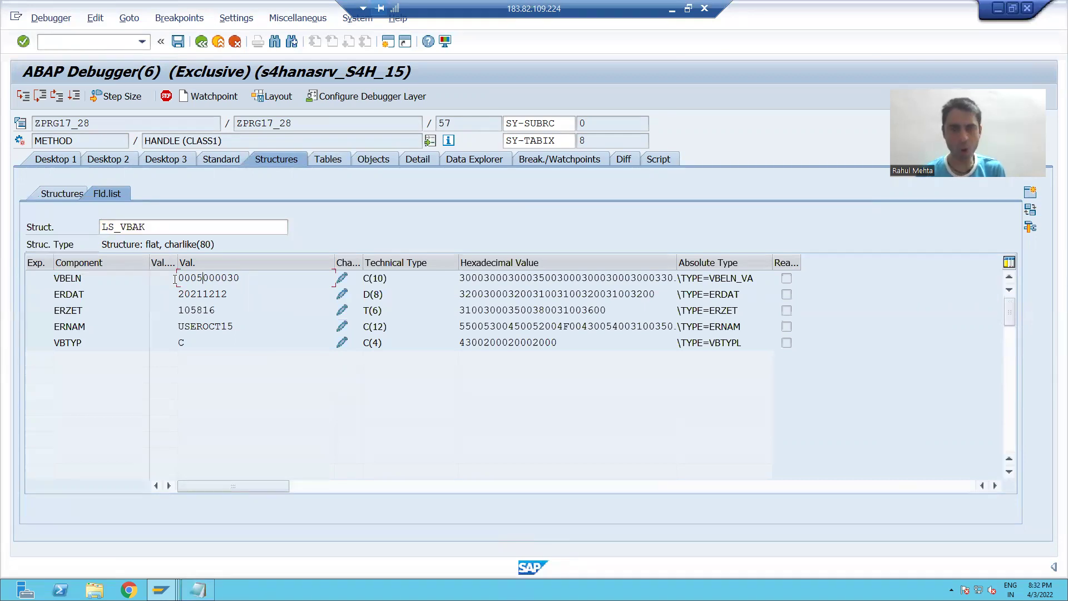
pyautogui.click(165, 160)
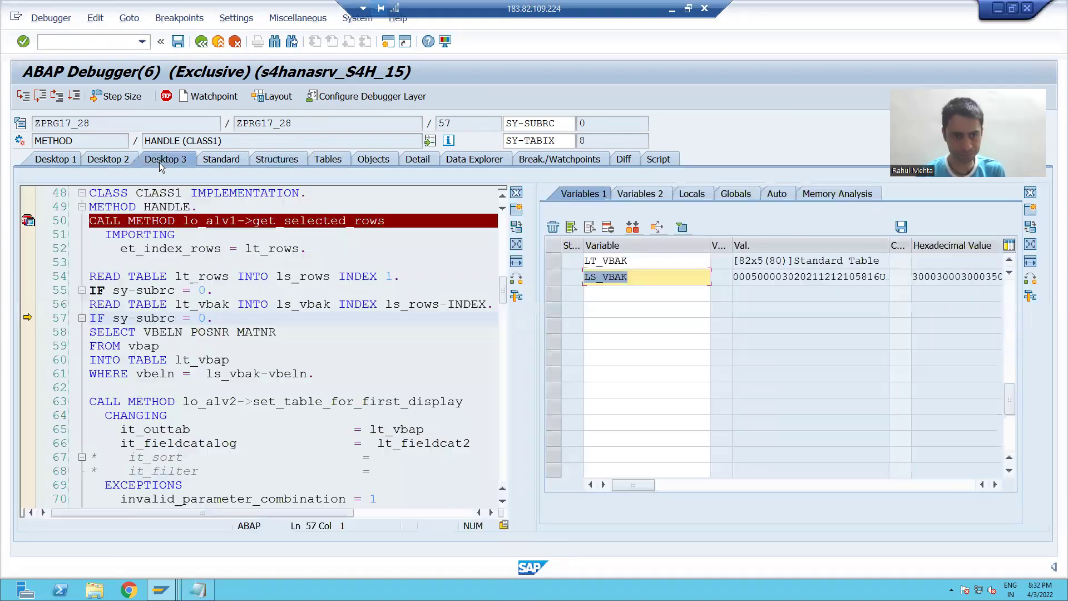
pyautogui.doubleClick(285, 373)
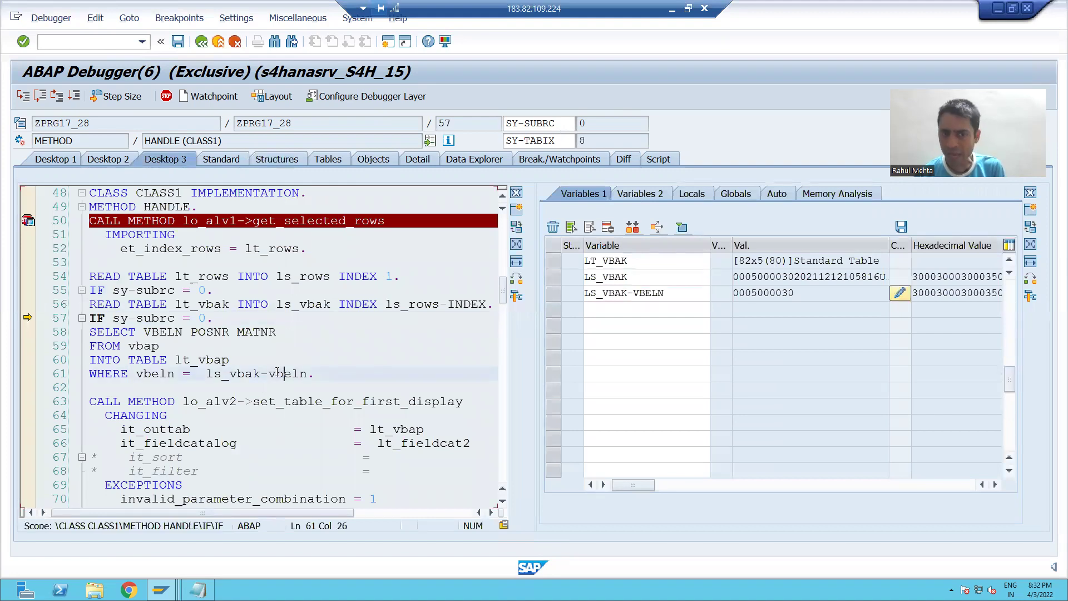
# - Step through the sy-subrc check and VBAP select, then view LT_VBAP's single item row
pyautogui.click(40, 96)
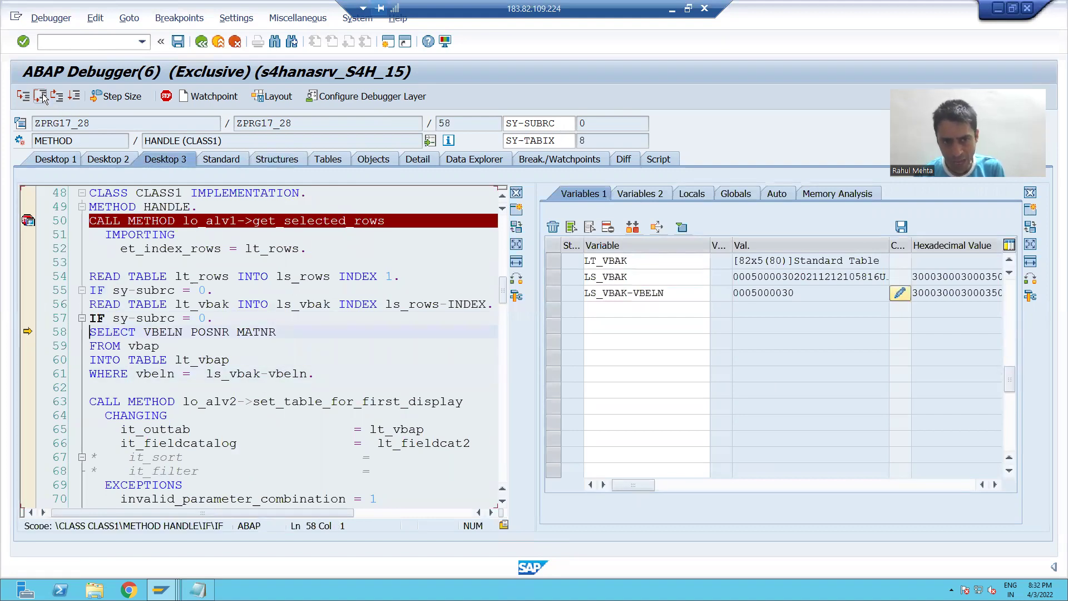
pyautogui.click(40, 96)
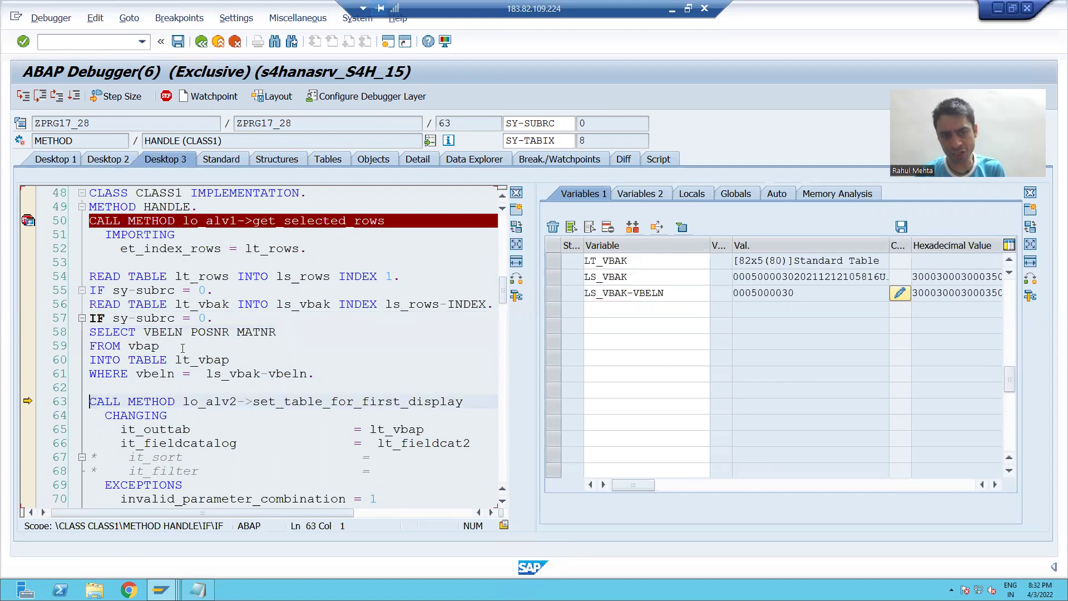
pyautogui.doubleClick(215, 359)
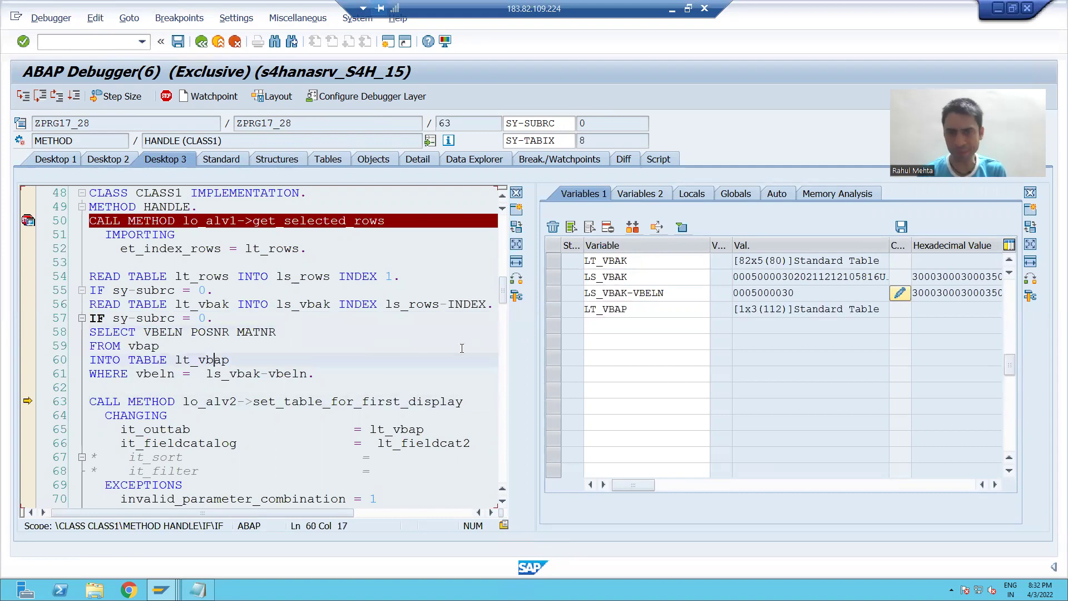
pyautogui.doubleClick(606, 309)
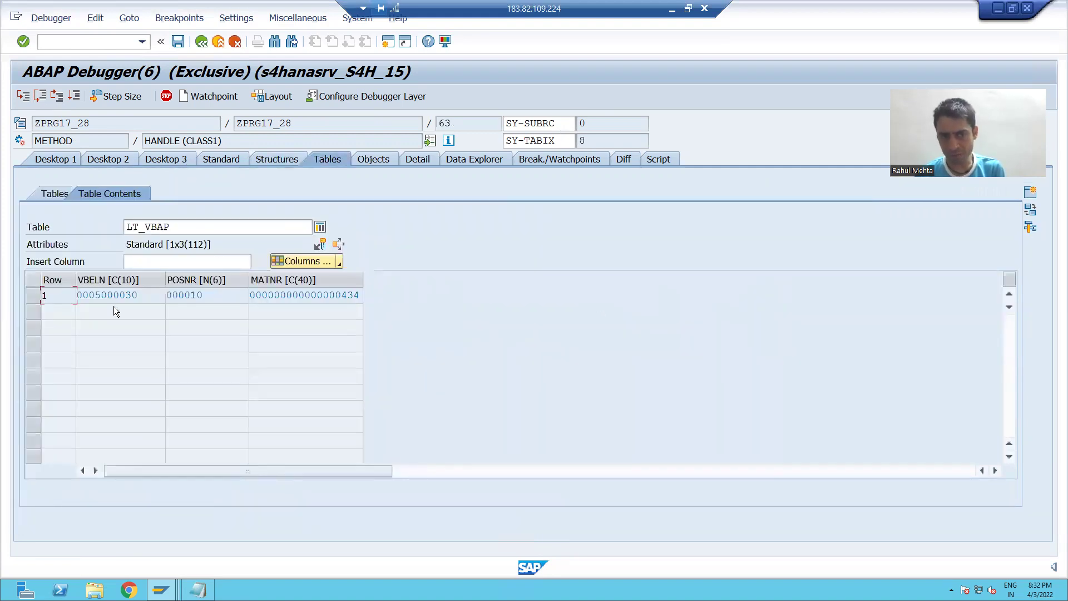
pyautogui.click(165, 158)
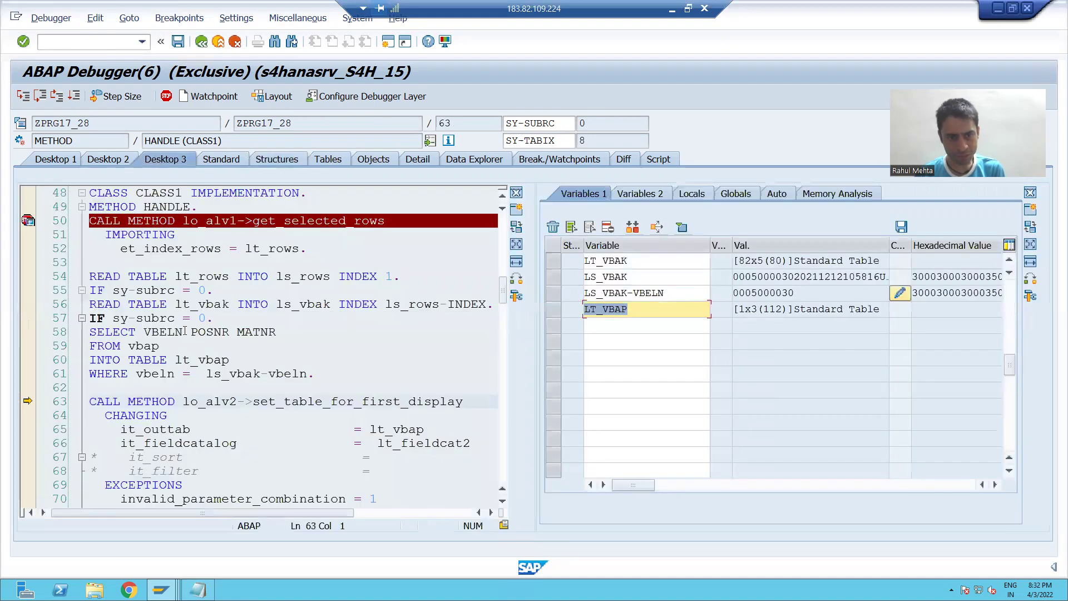
pyautogui.click(182, 248)
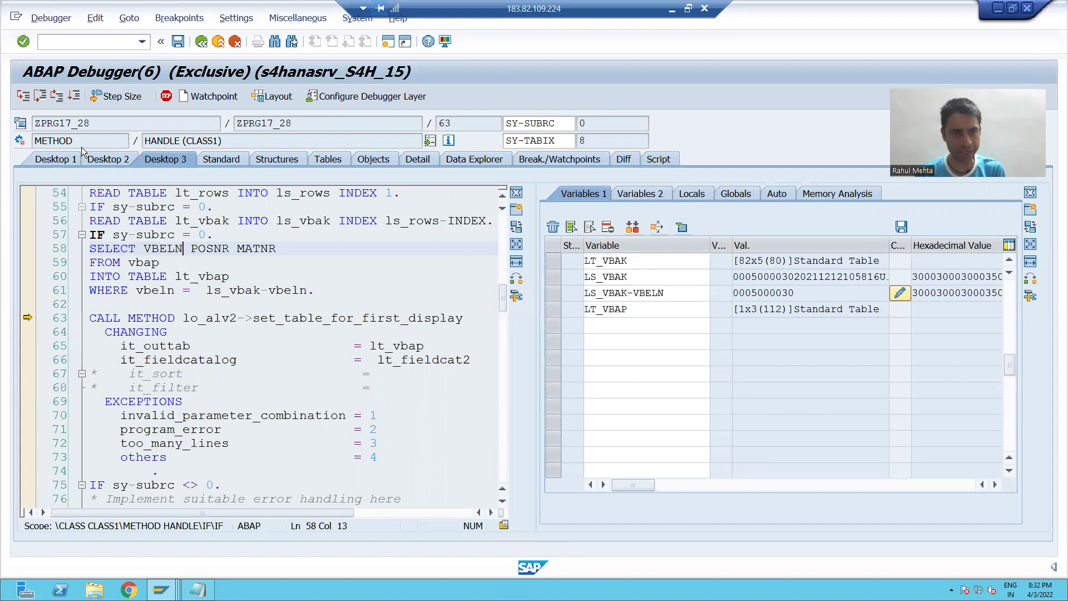
pyautogui.click(75, 97)
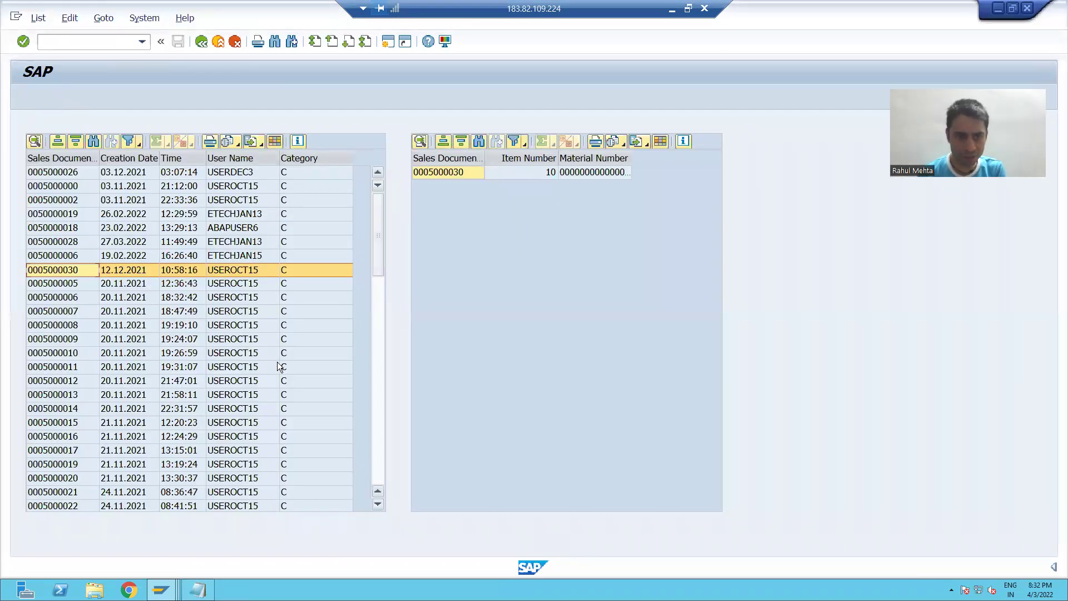
pyautogui.doubleClick(57, 353)
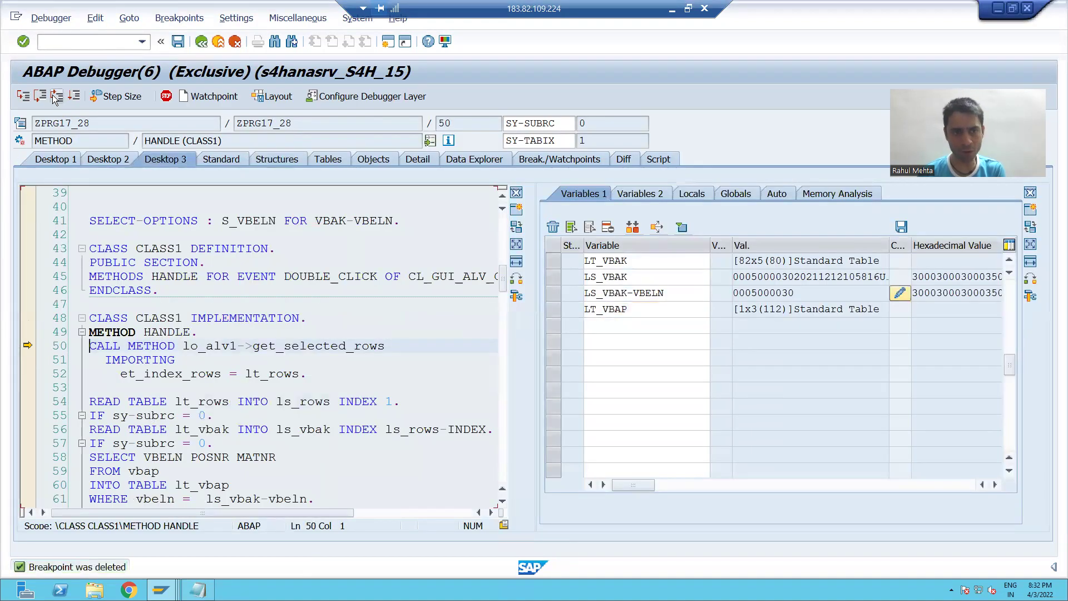
pyautogui.click(74, 96)
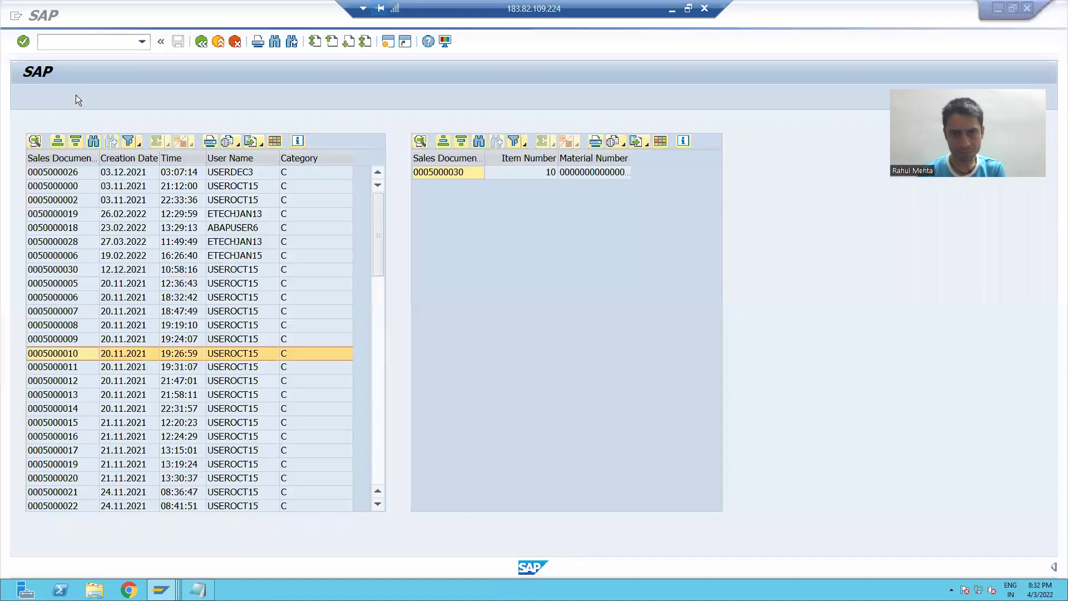
pyautogui.doubleClick(43, 451)
pyautogui.doubleClick(56, 380)
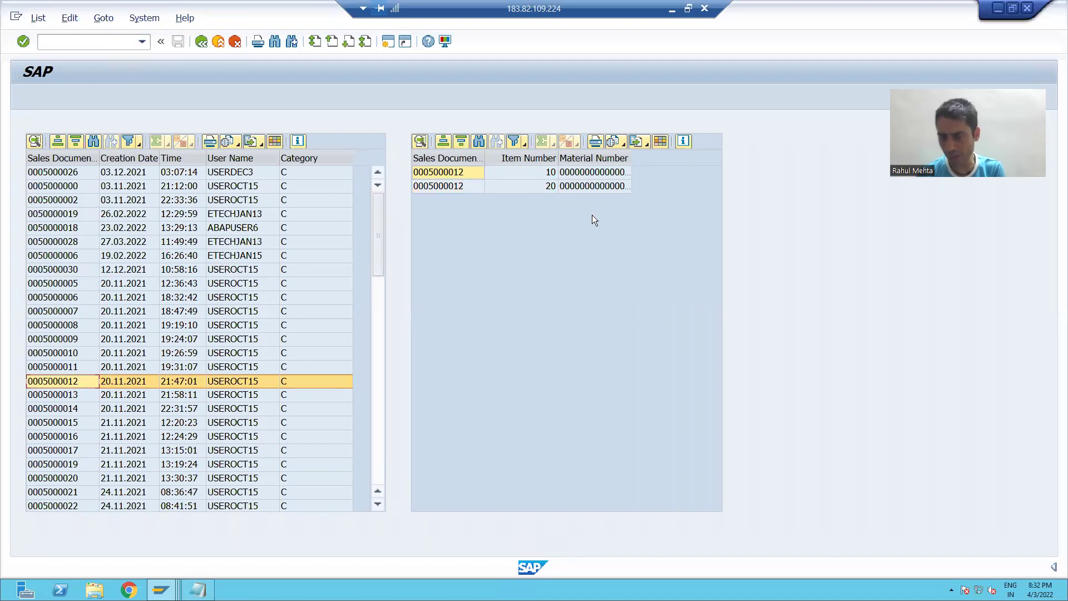
pyautogui.doubleClick(76, 366)
pyautogui.doubleClick(76, 355)
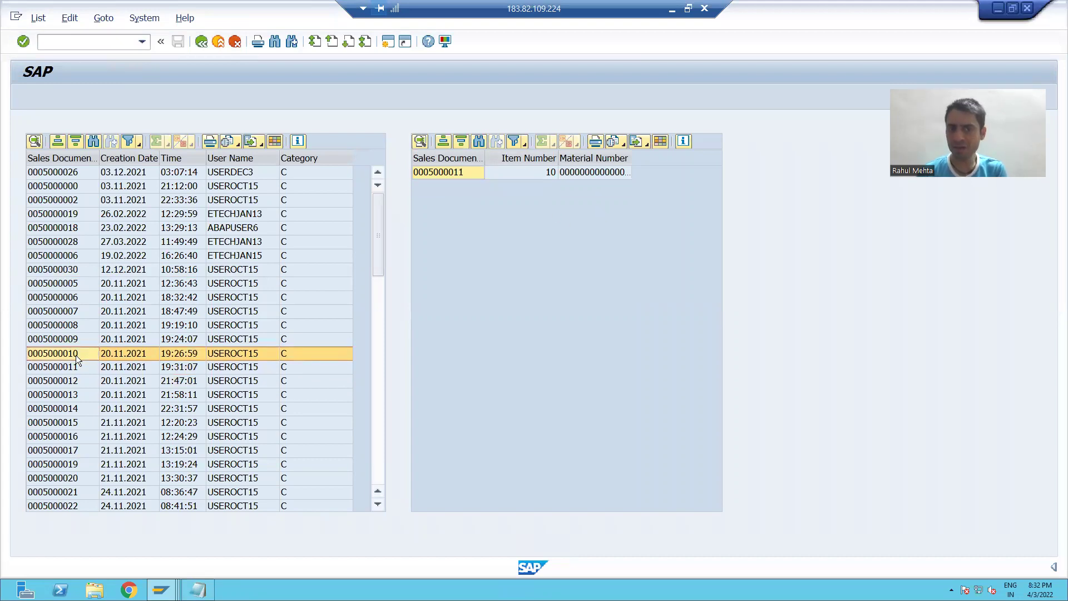
pyautogui.doubleClick(74, 340)
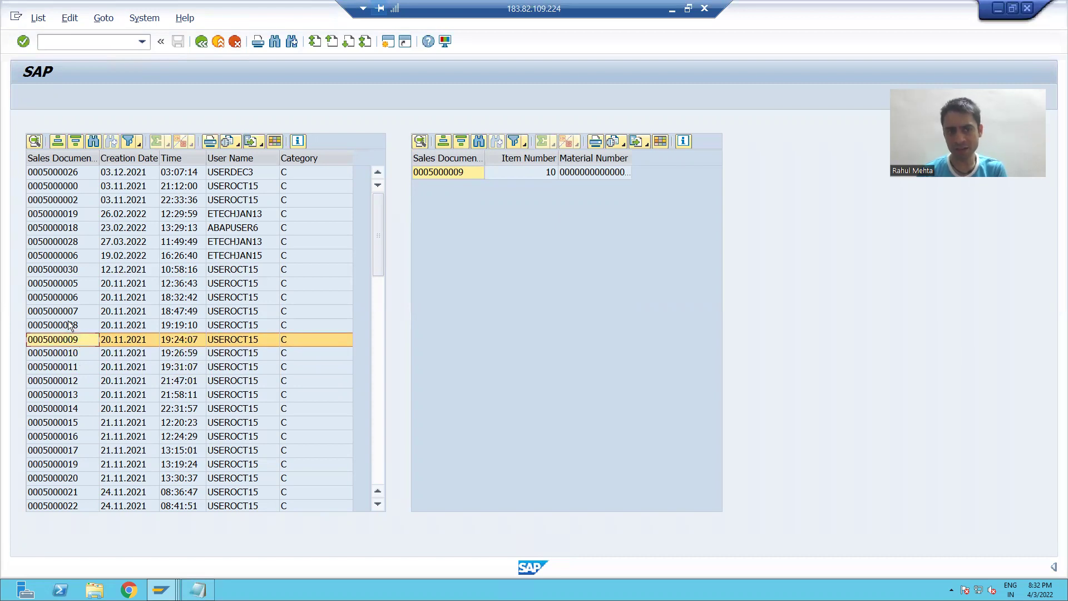
pyautogui.click(69, 324)
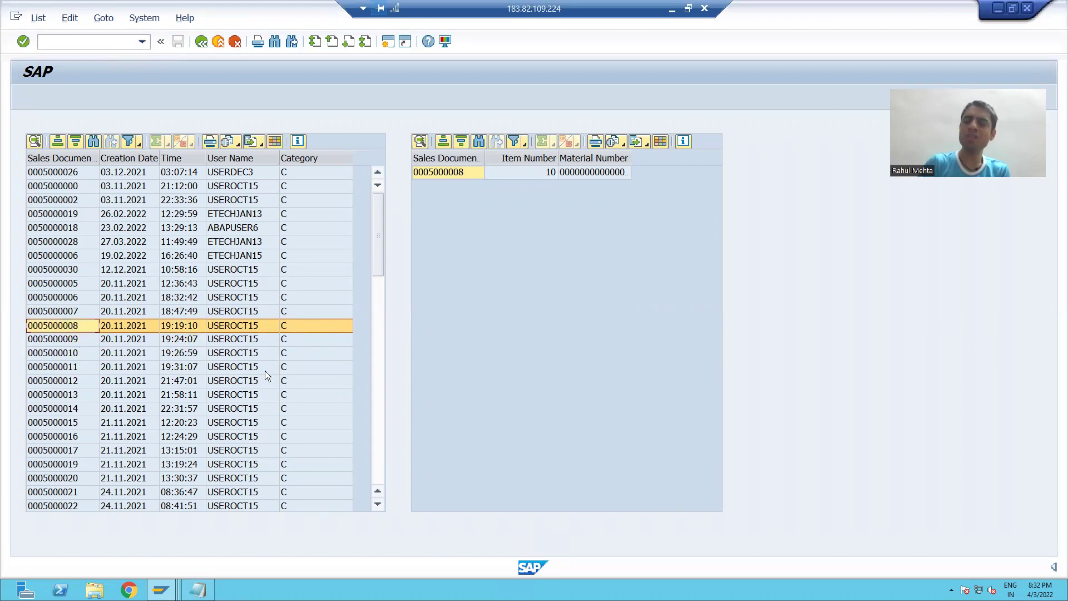